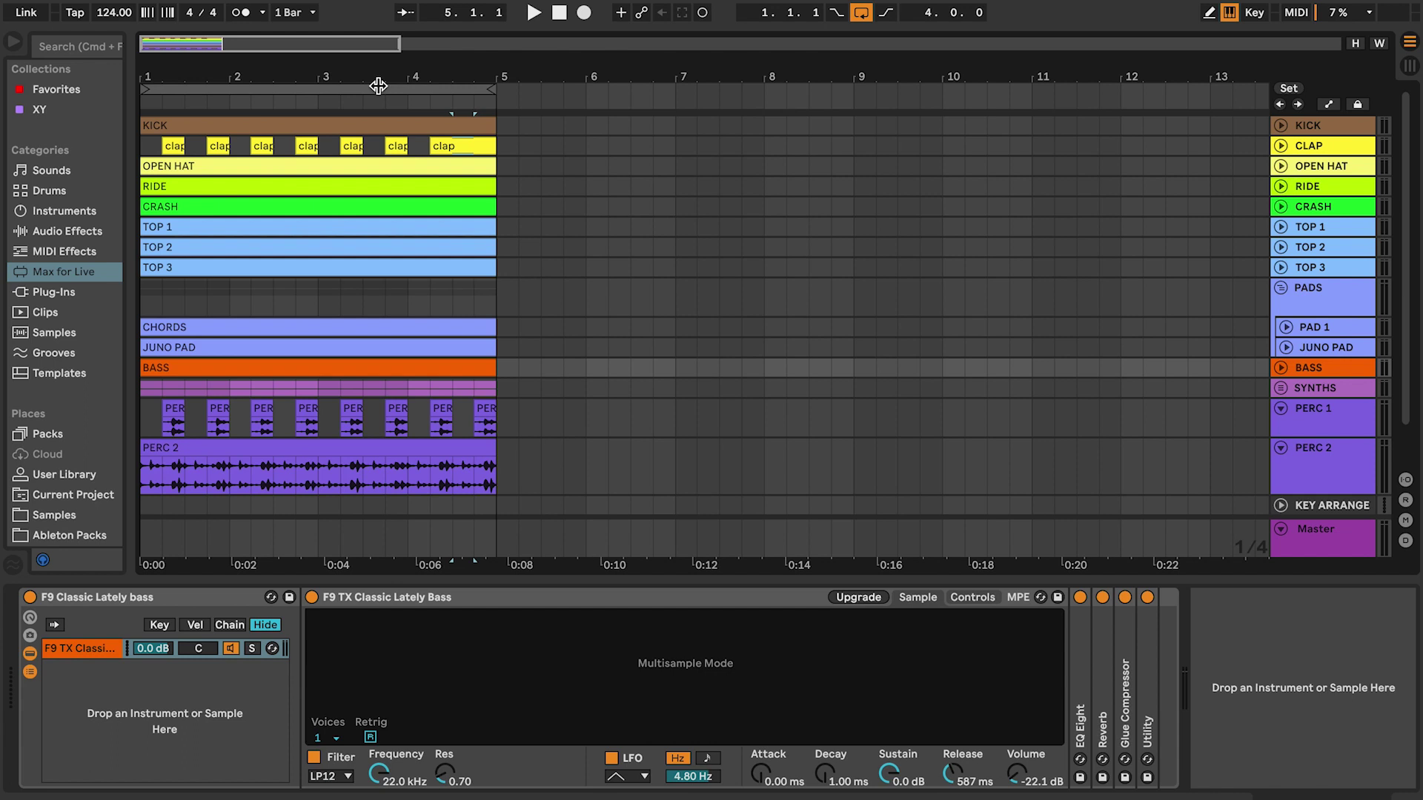
Consolidate looped bars 1–5 to a new scene and switch to Session view
right_click(378, 86)
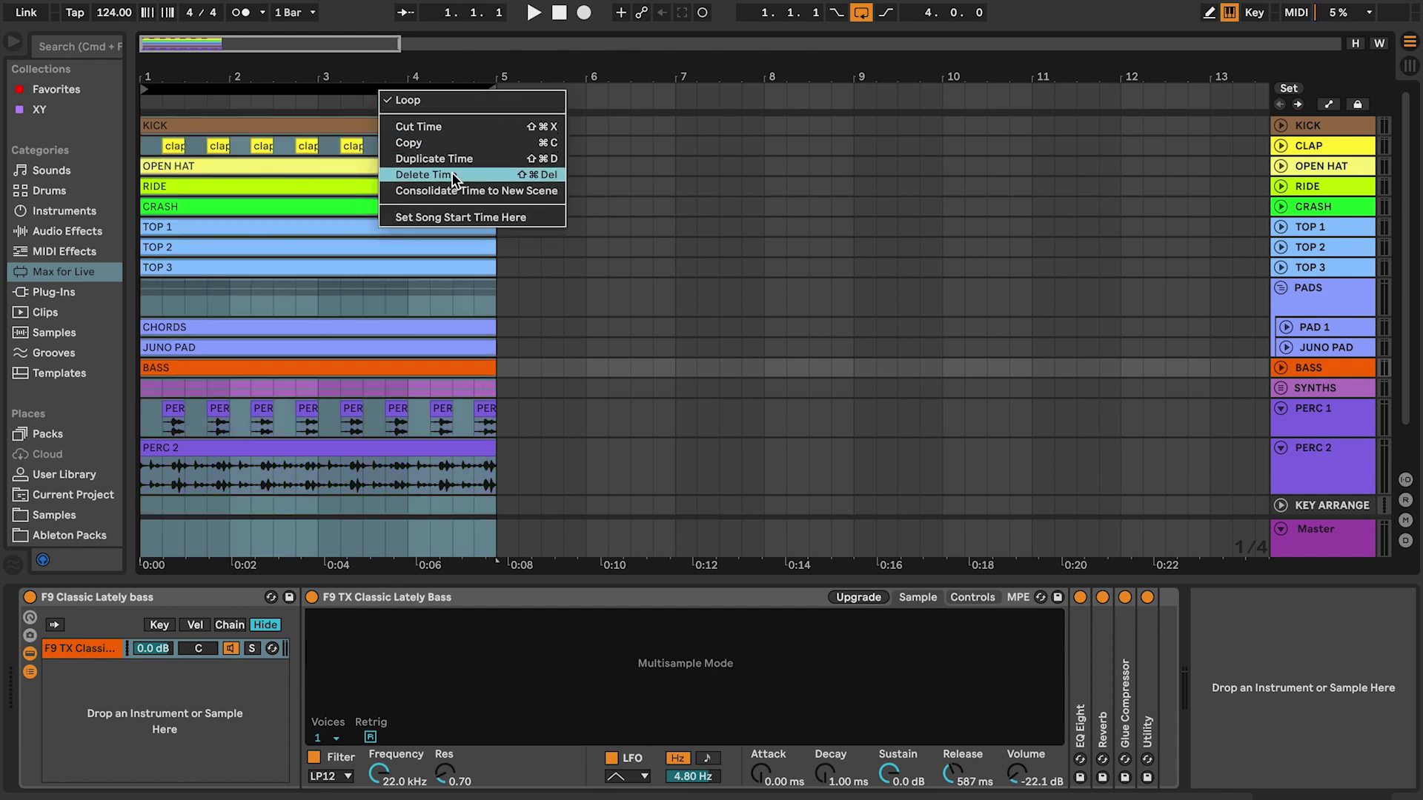
click(472, 192)
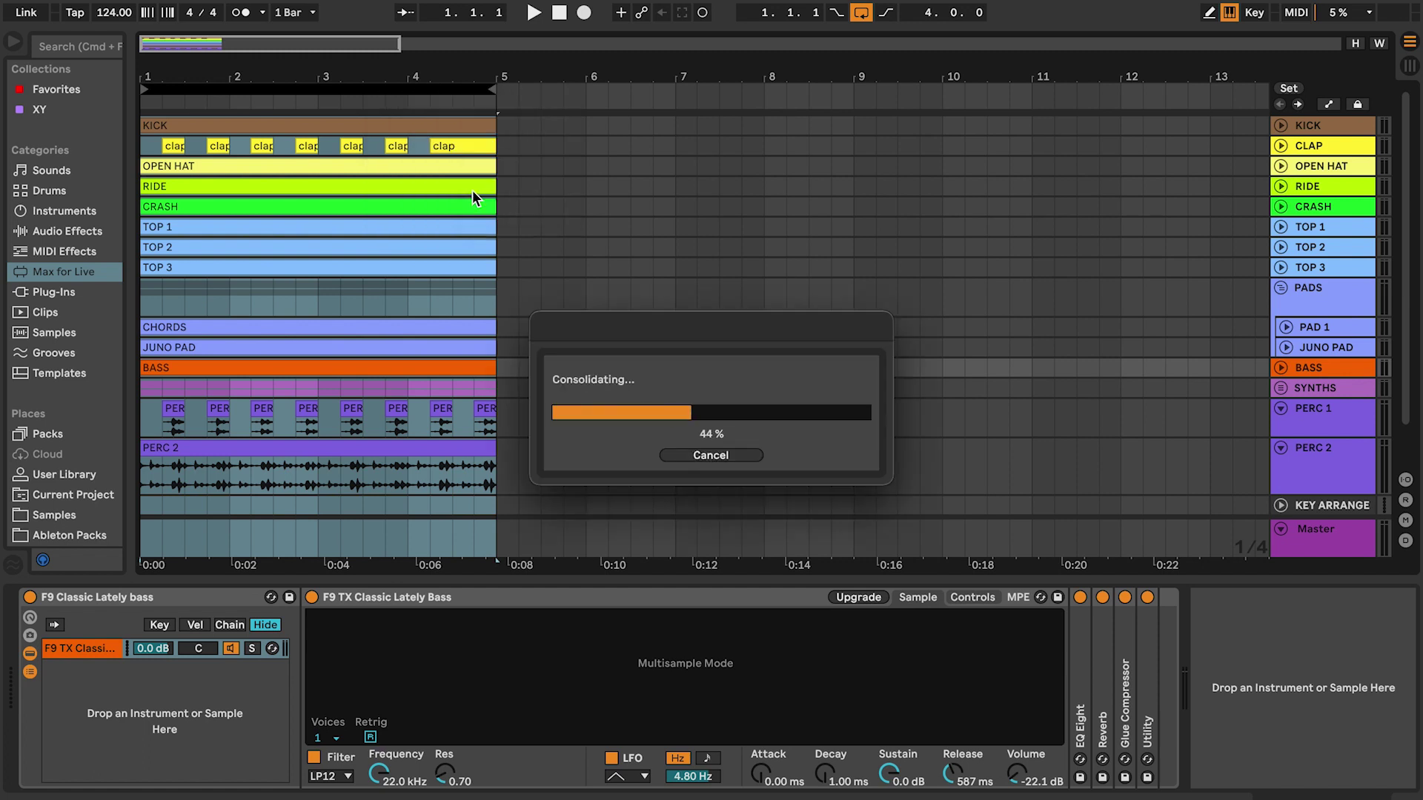
key(Tab)
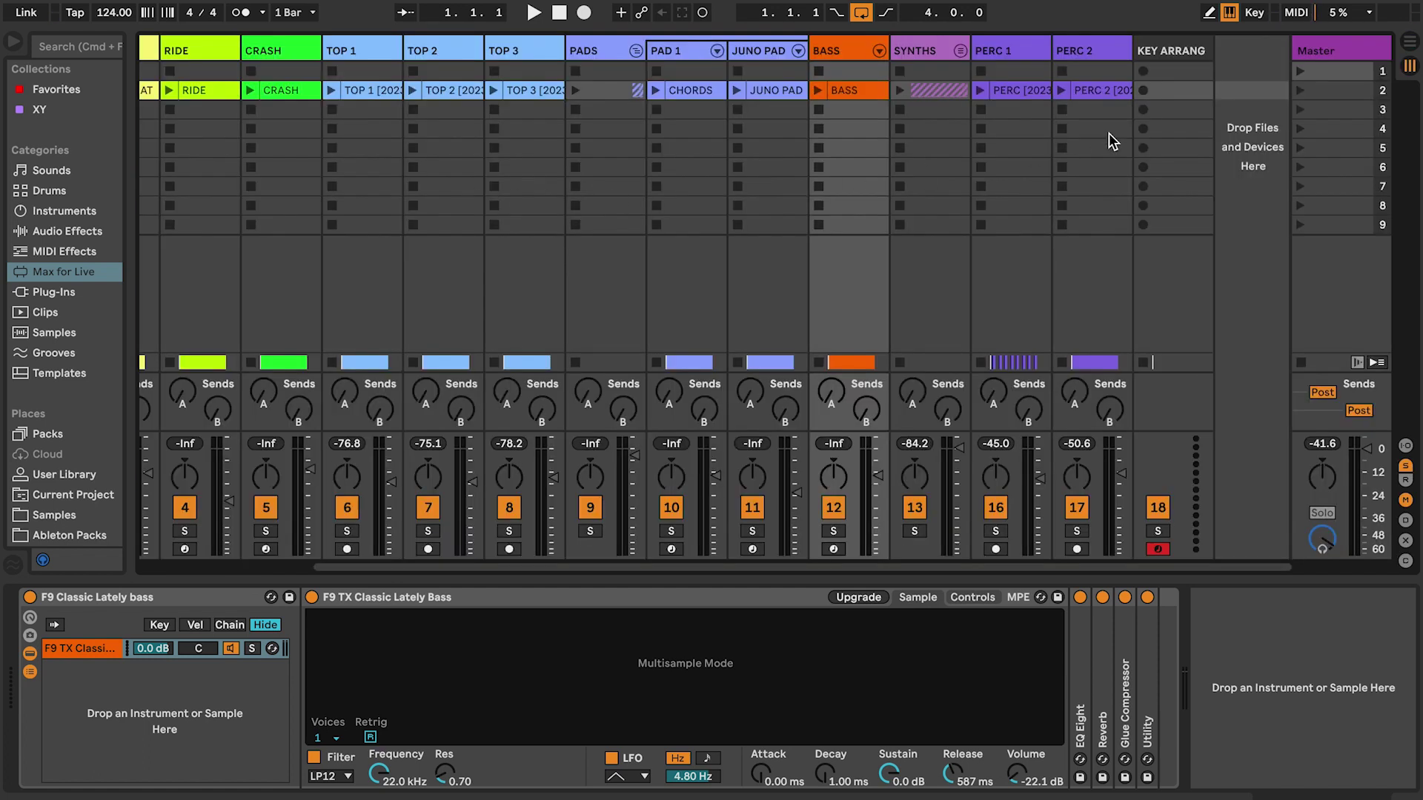
Drag scene 2 up into the first scene slot
click(1332, 94)
drag(1333, 92, 1327, 65)
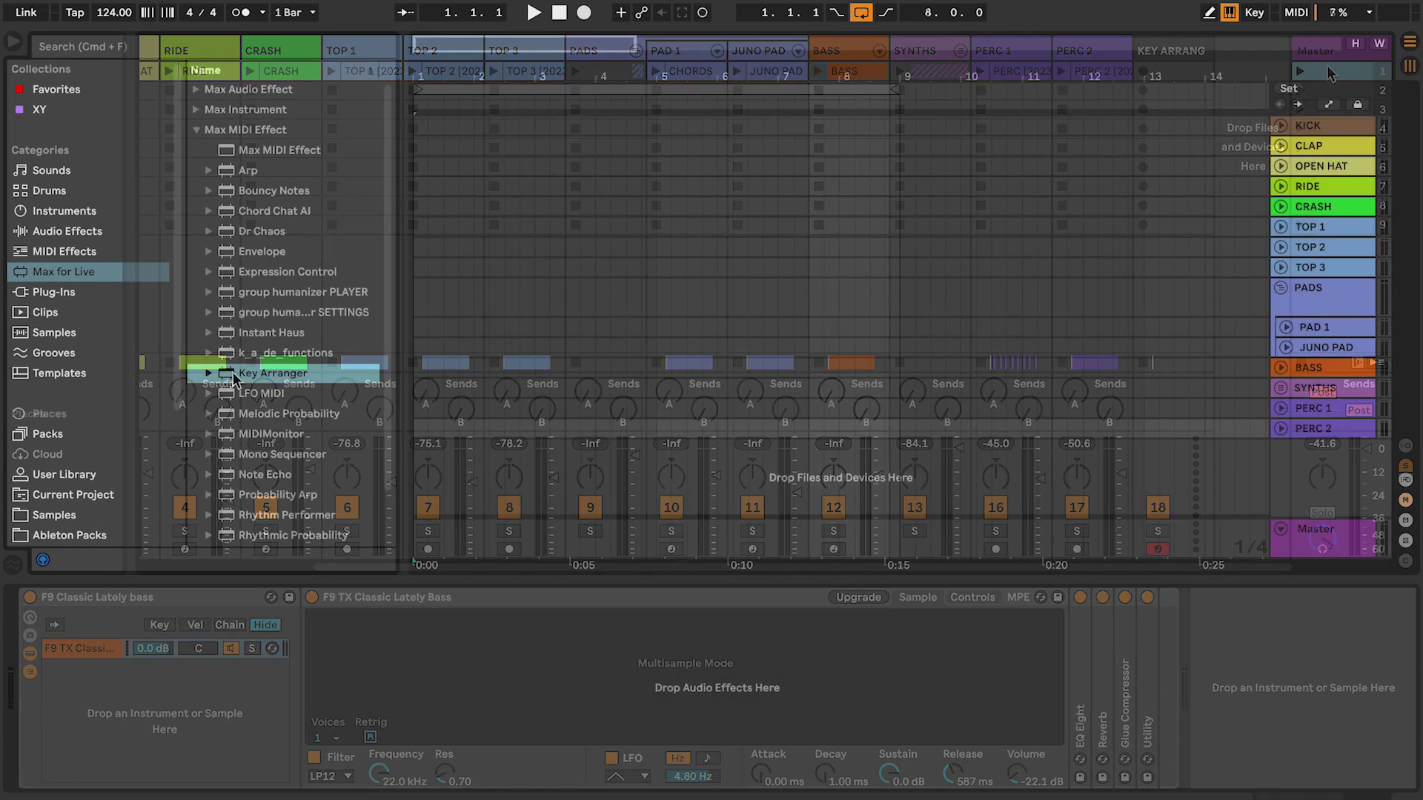
Drag the Key Arranger Max MIDI Effect onto the KEY ARRANGE track
drag(273, 373, 441, 454)
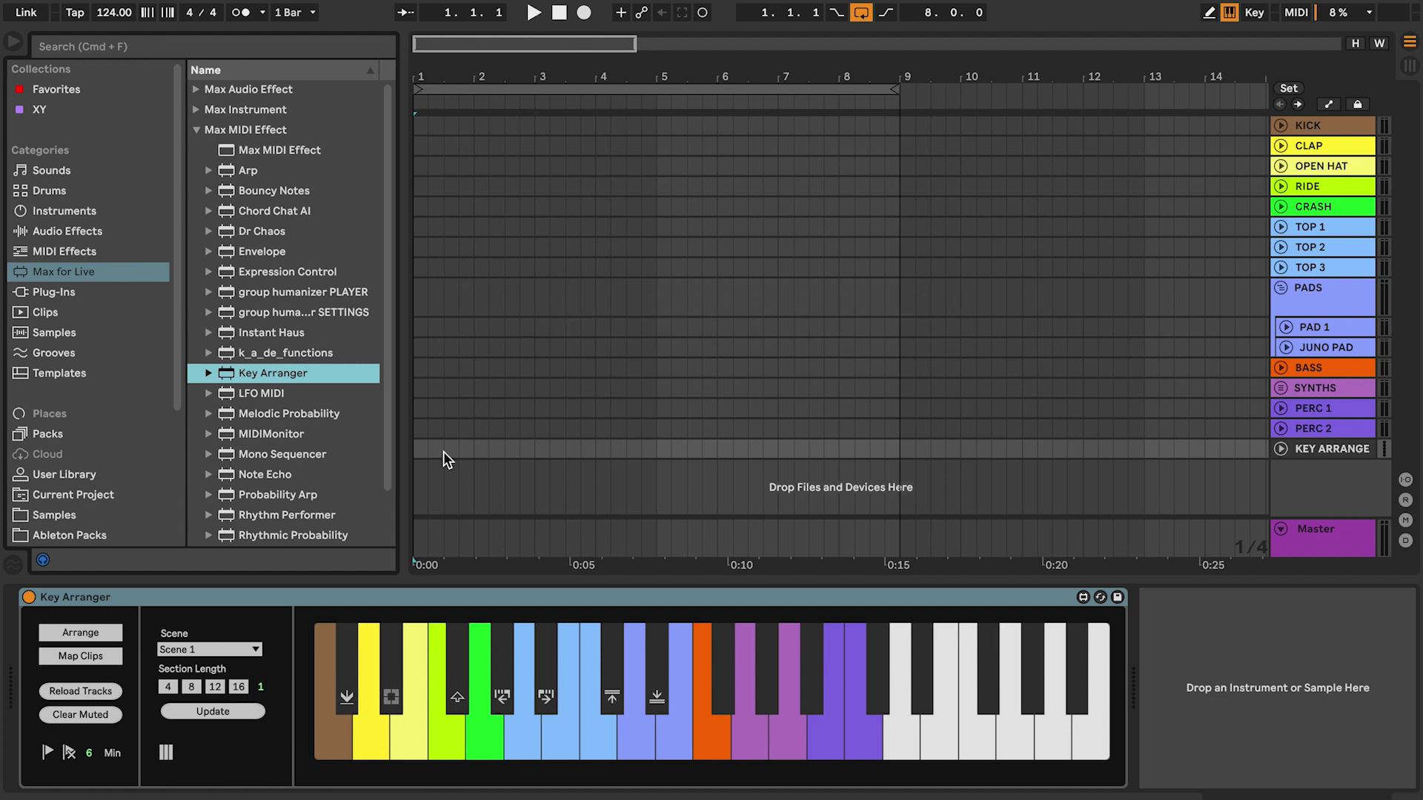
Shorten the arrangement loop from bars 1–9 to bars 1–5
click(852, 89)
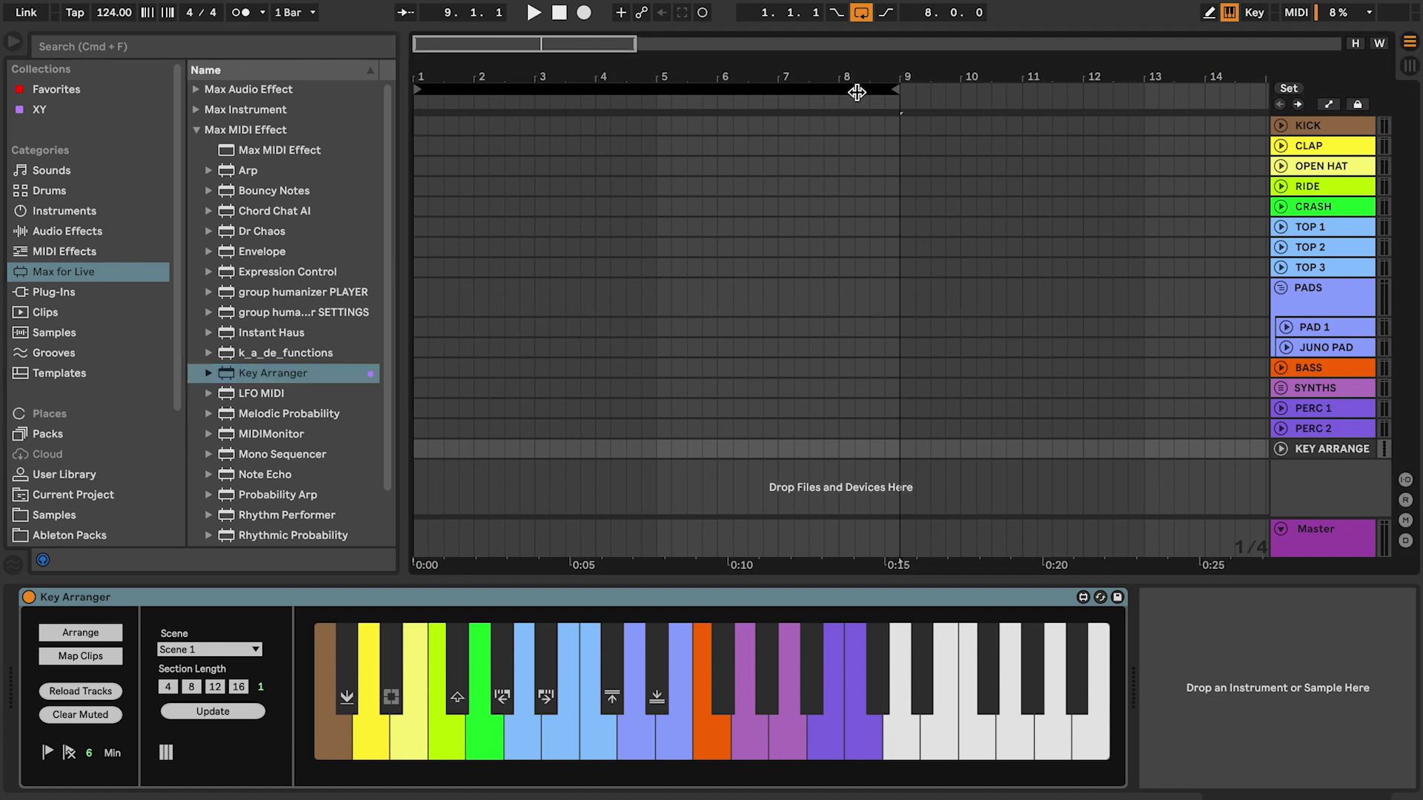
drag(887, 90, 655, 89)
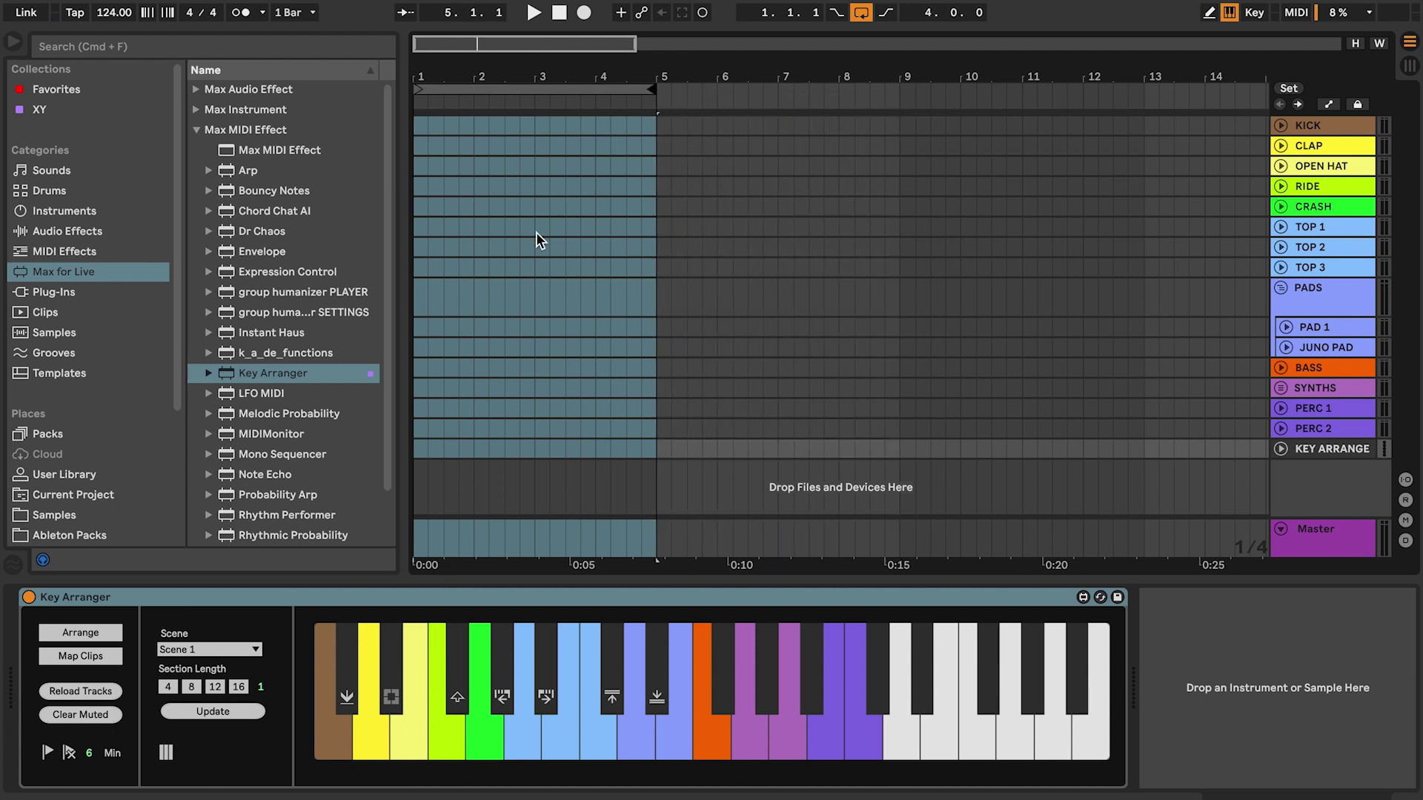
Run Key Arranger's Arrange to write clips across bars 1–5 on every track
click(95, 635)
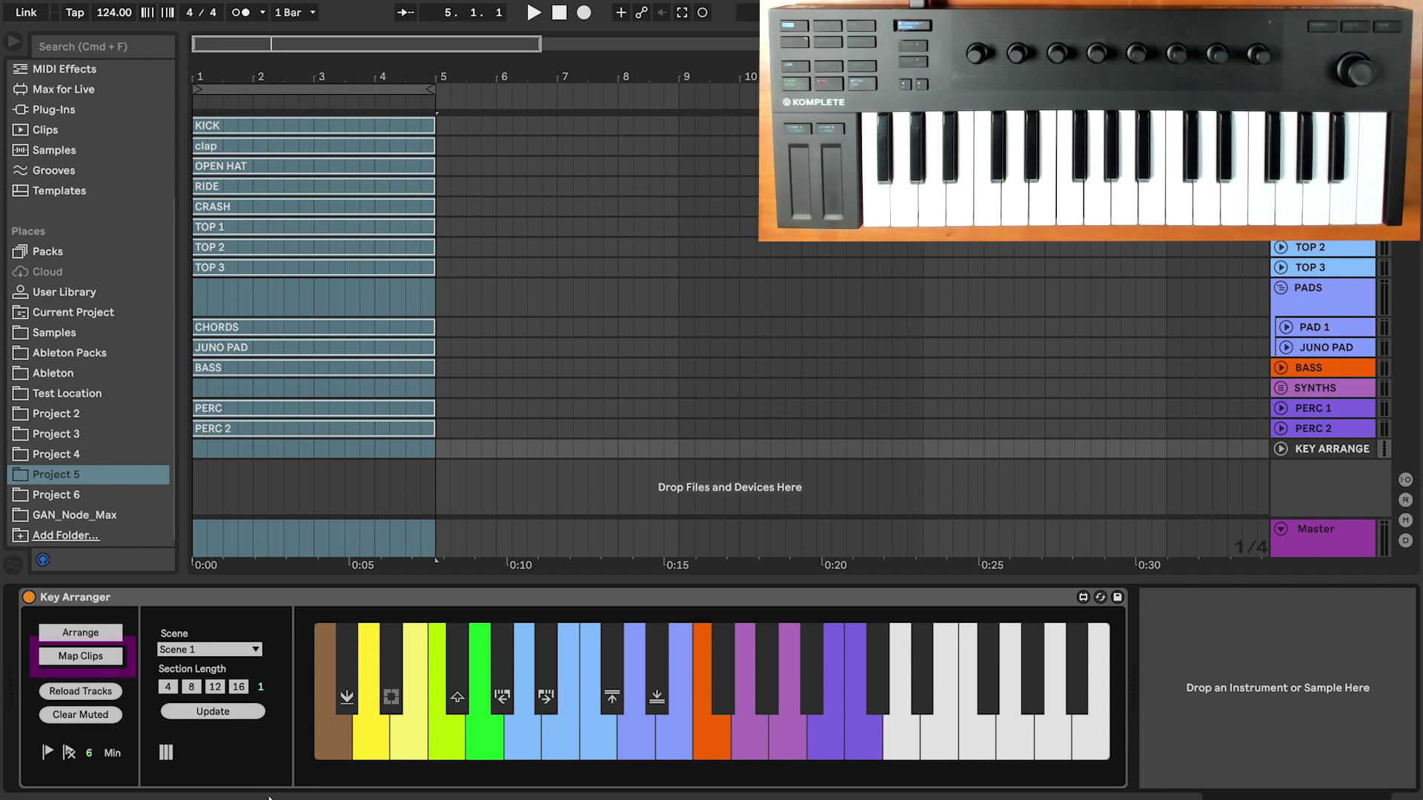
Use Key Arranger's Map Clips to assign the arranged clips to its keys
click(101, 660)
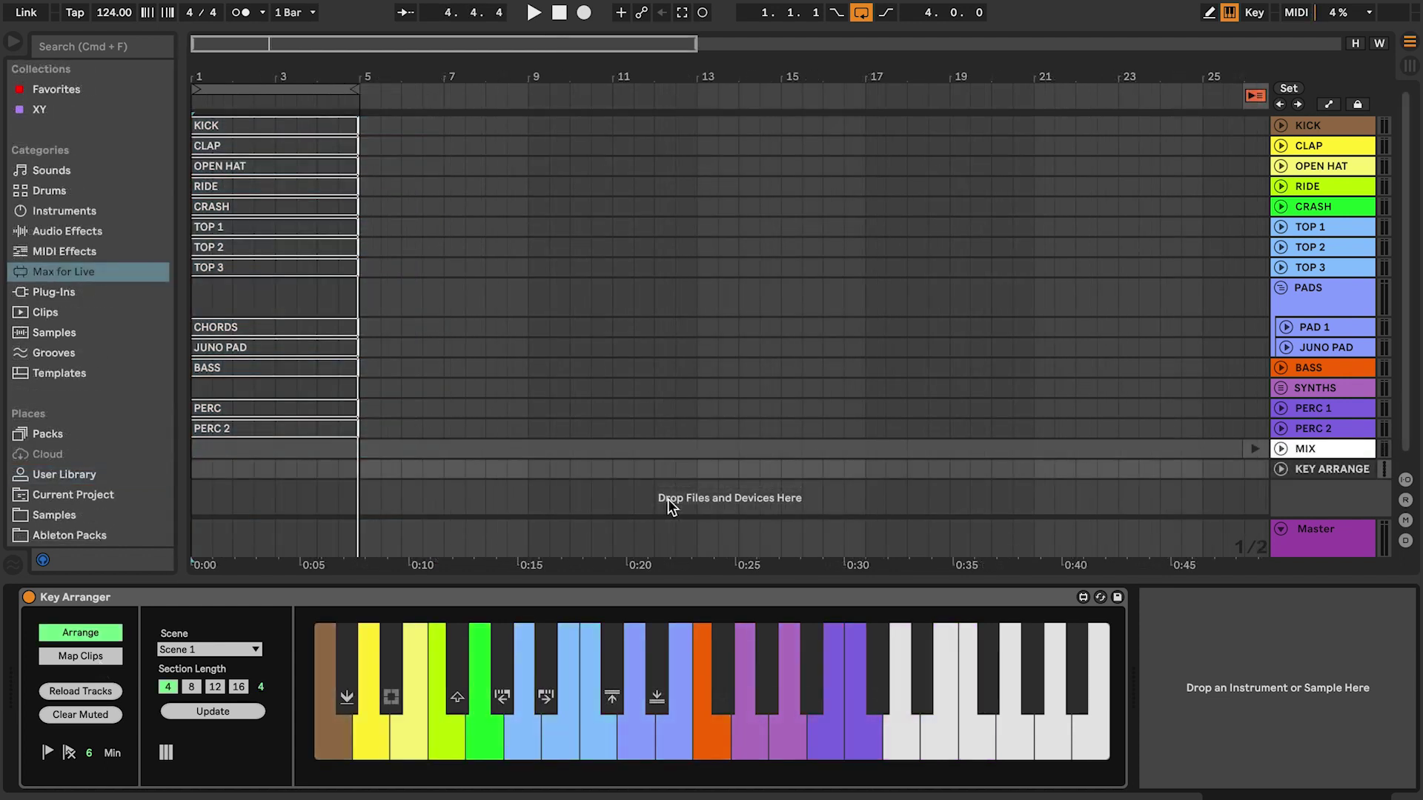
Start, stop and restart playback of the looped bars 1–5
key(space)
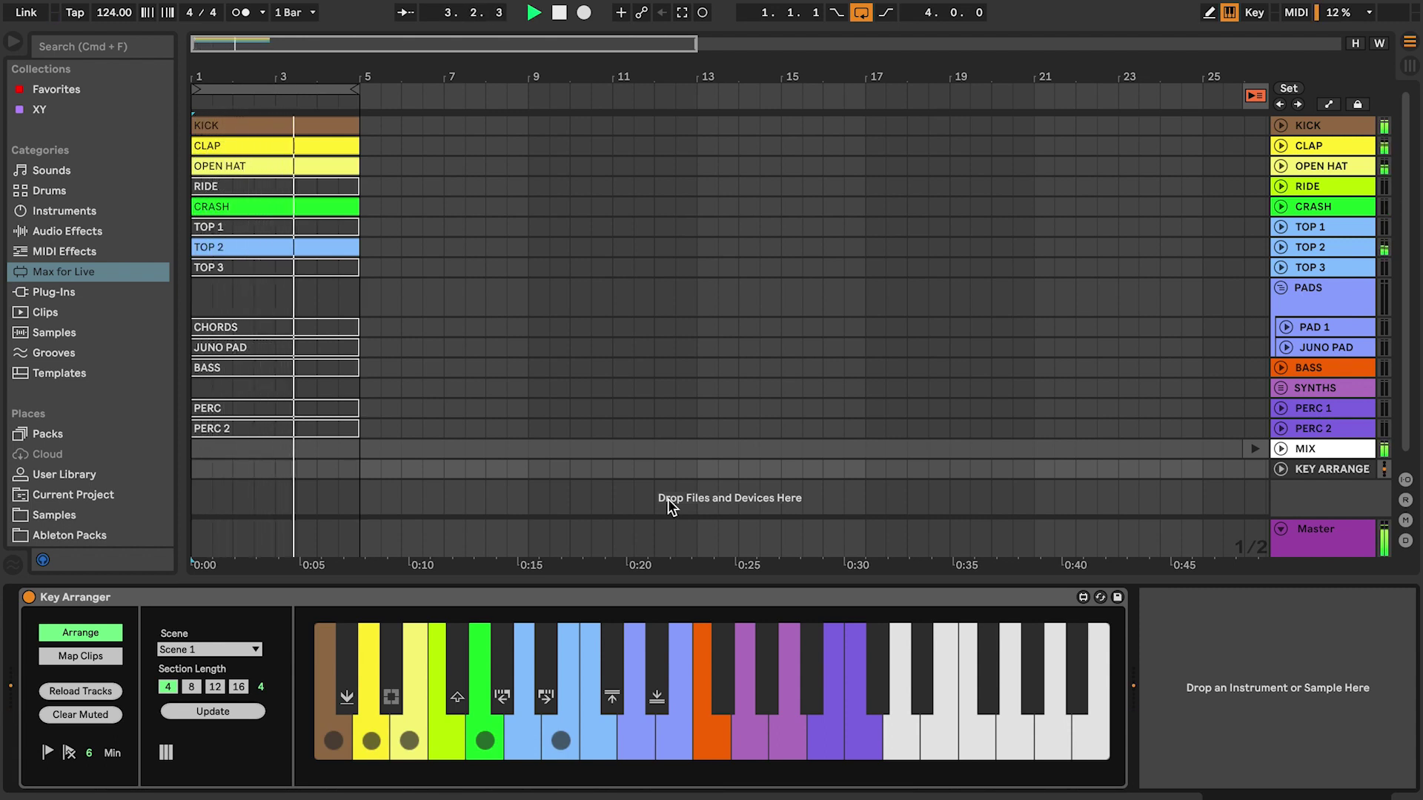
key(space)
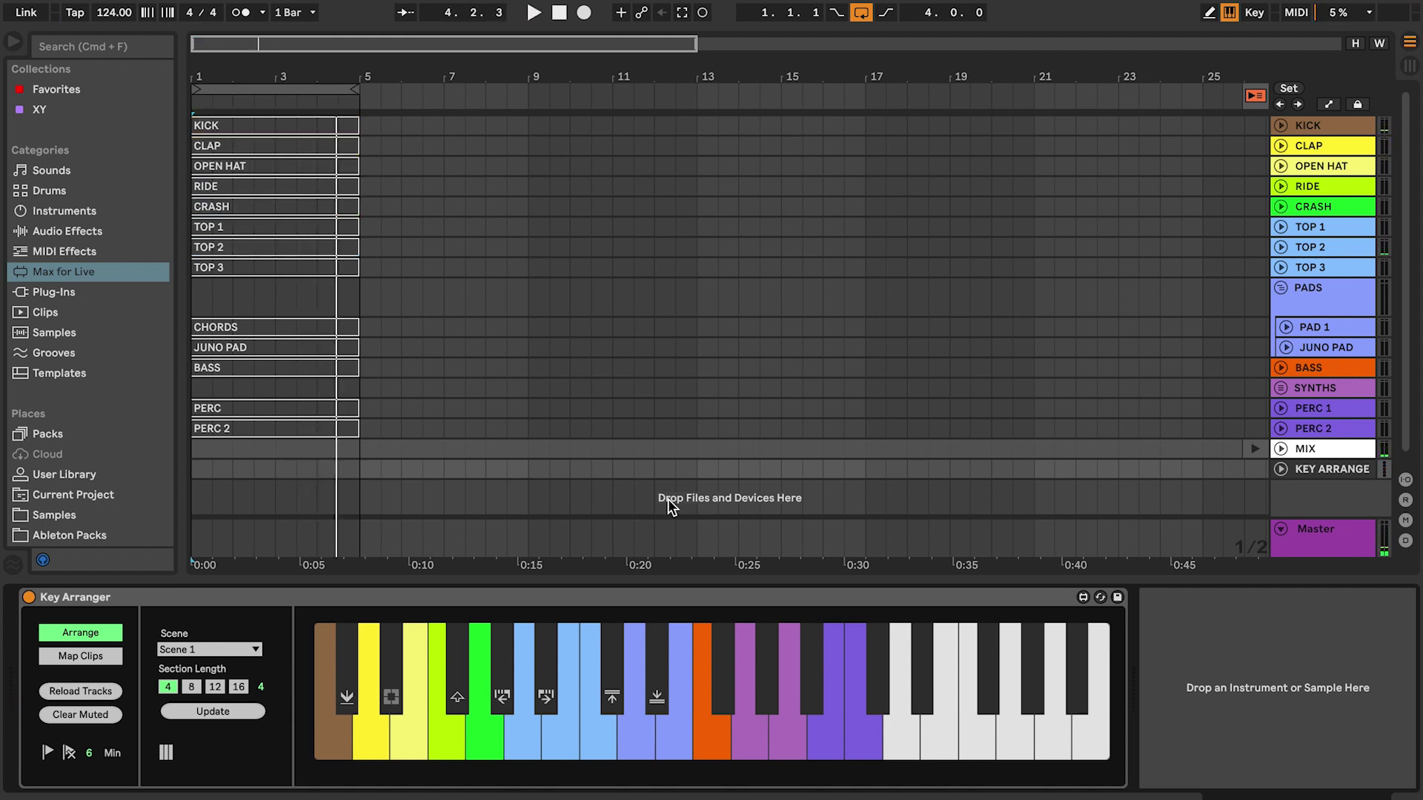
key(space)
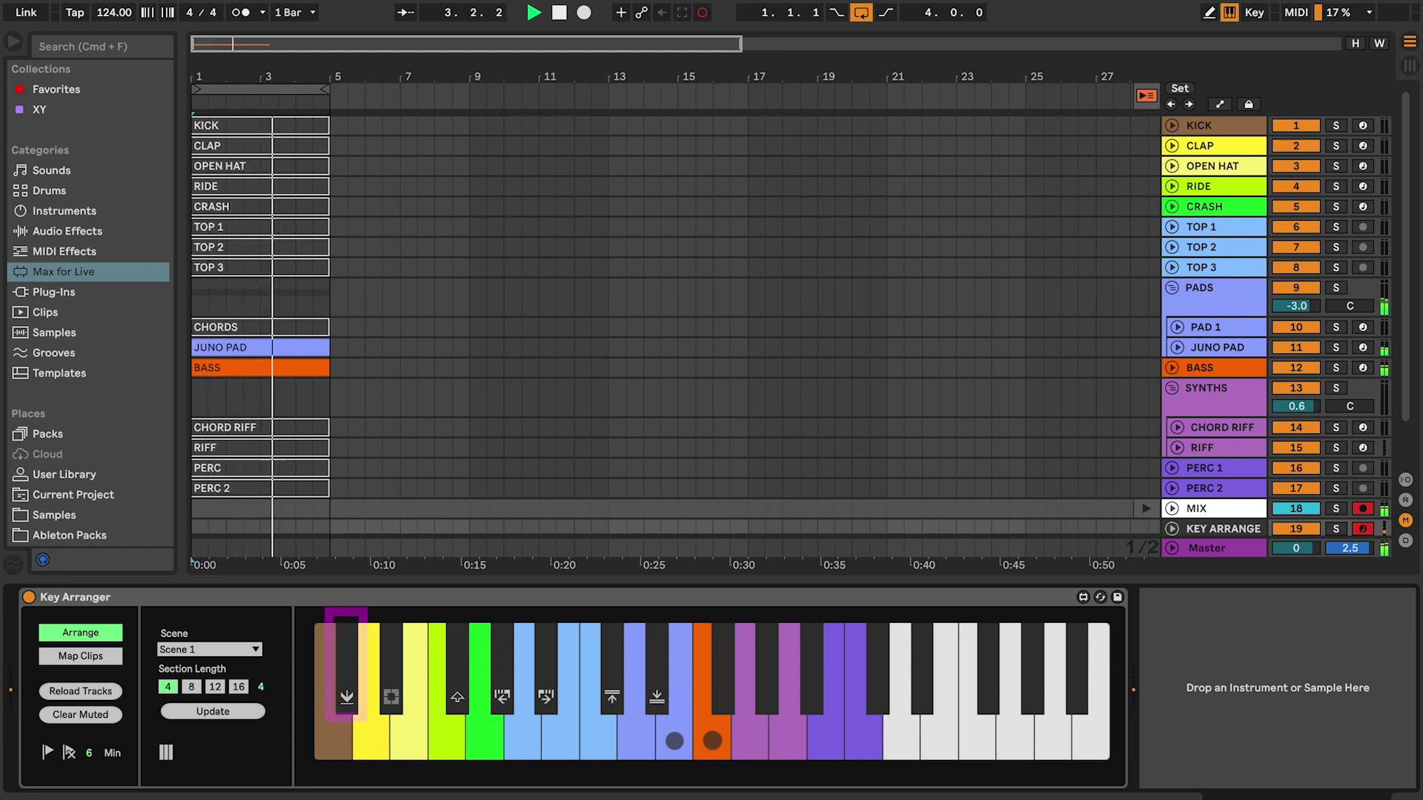
Copy the section into bars 5–9, bring in CLAP and toggle KICK off
key(w)
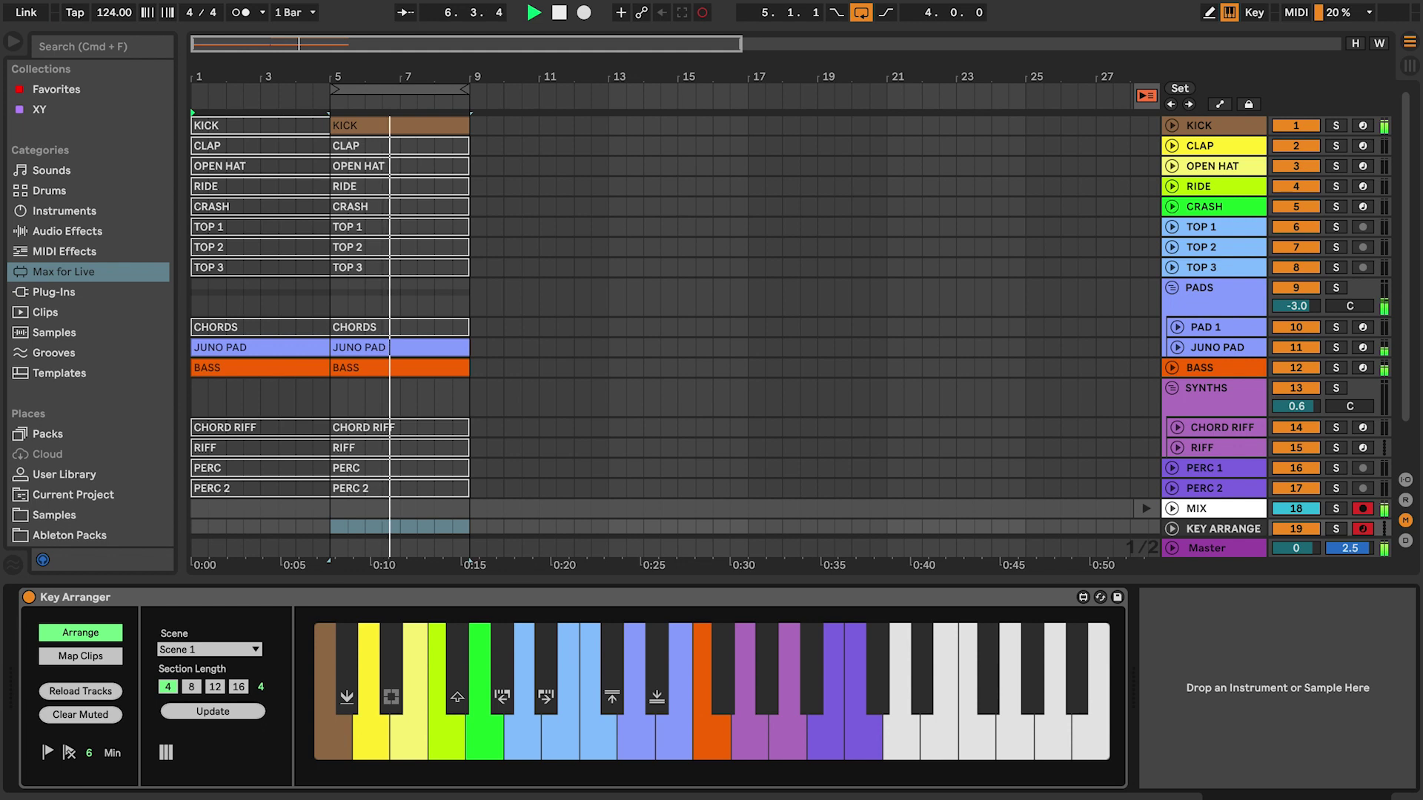
key(s)
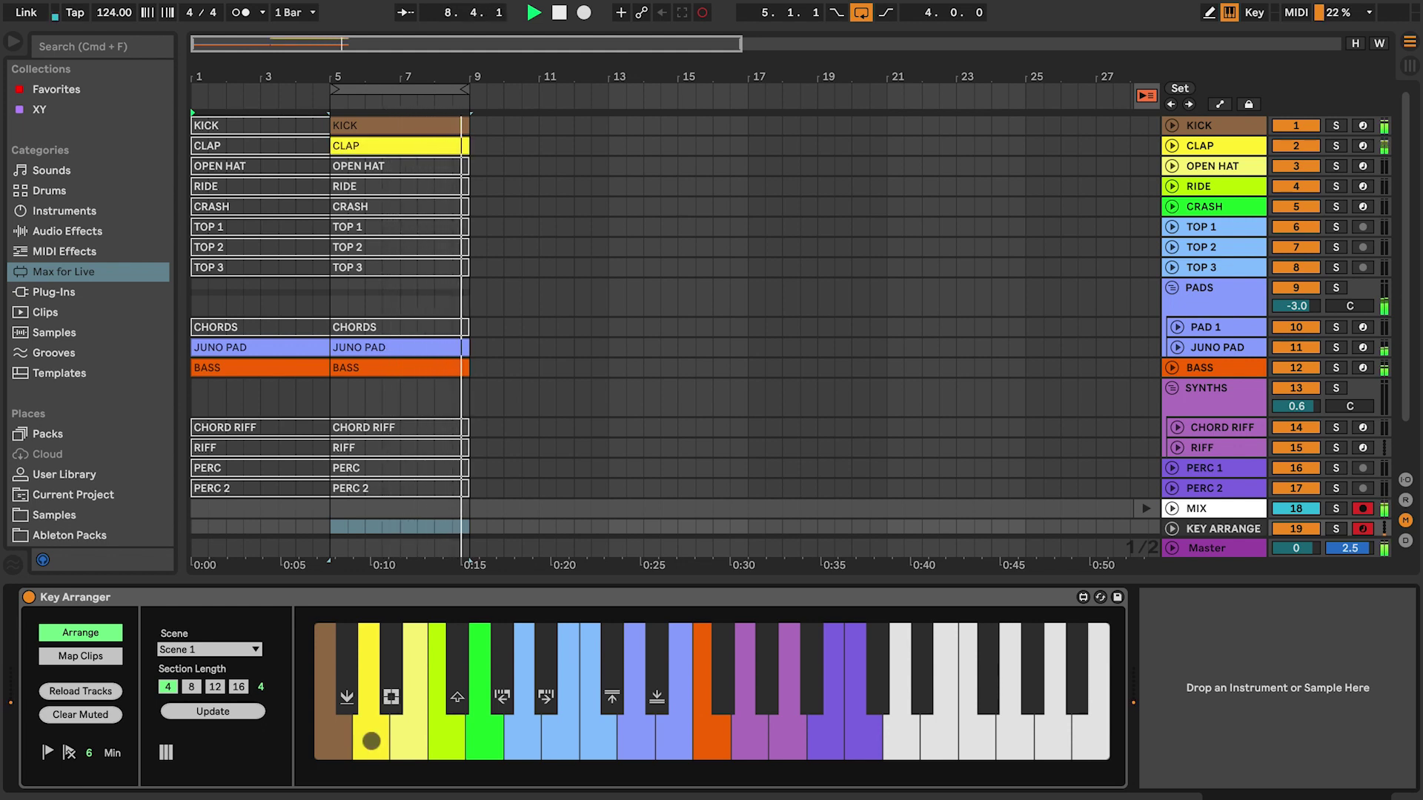
key(a)
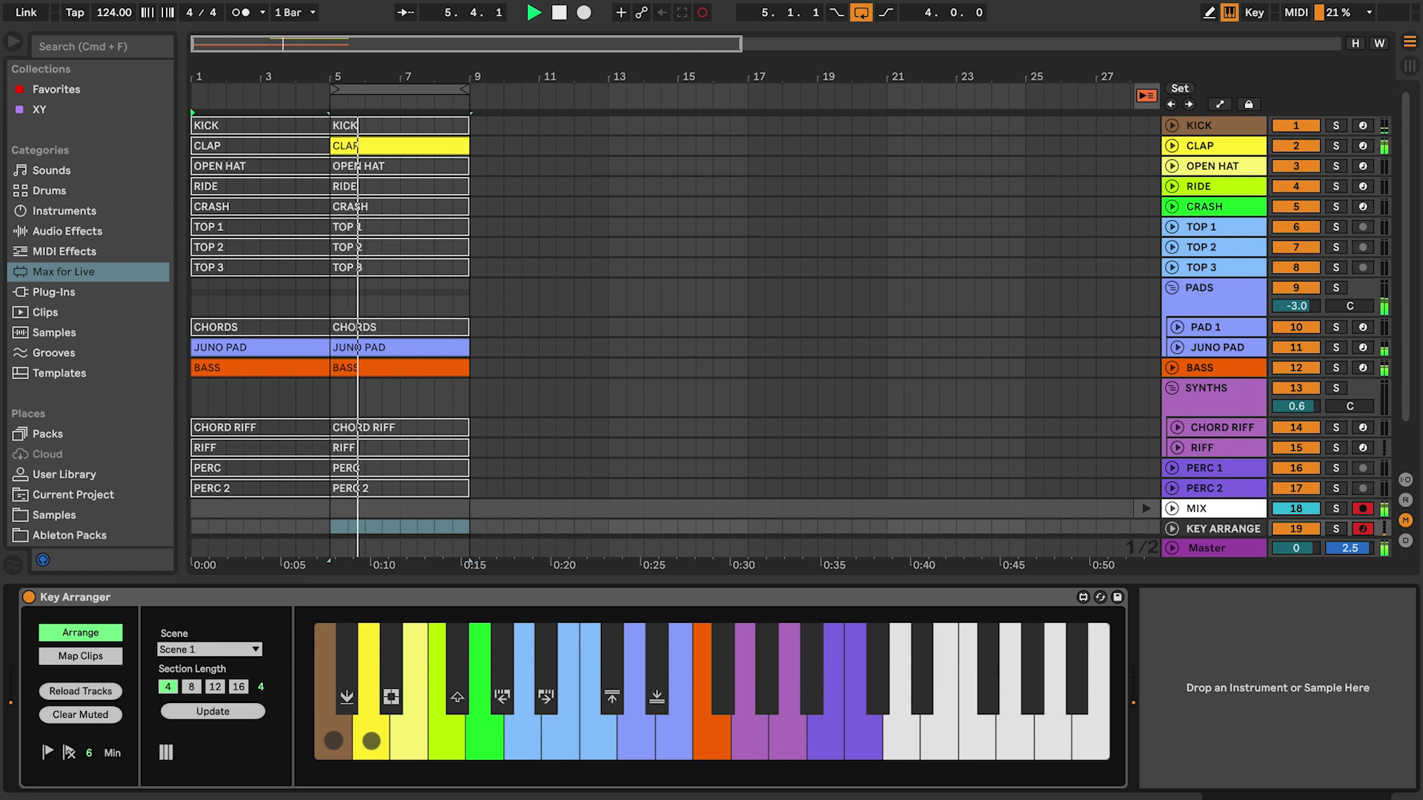
key(w)
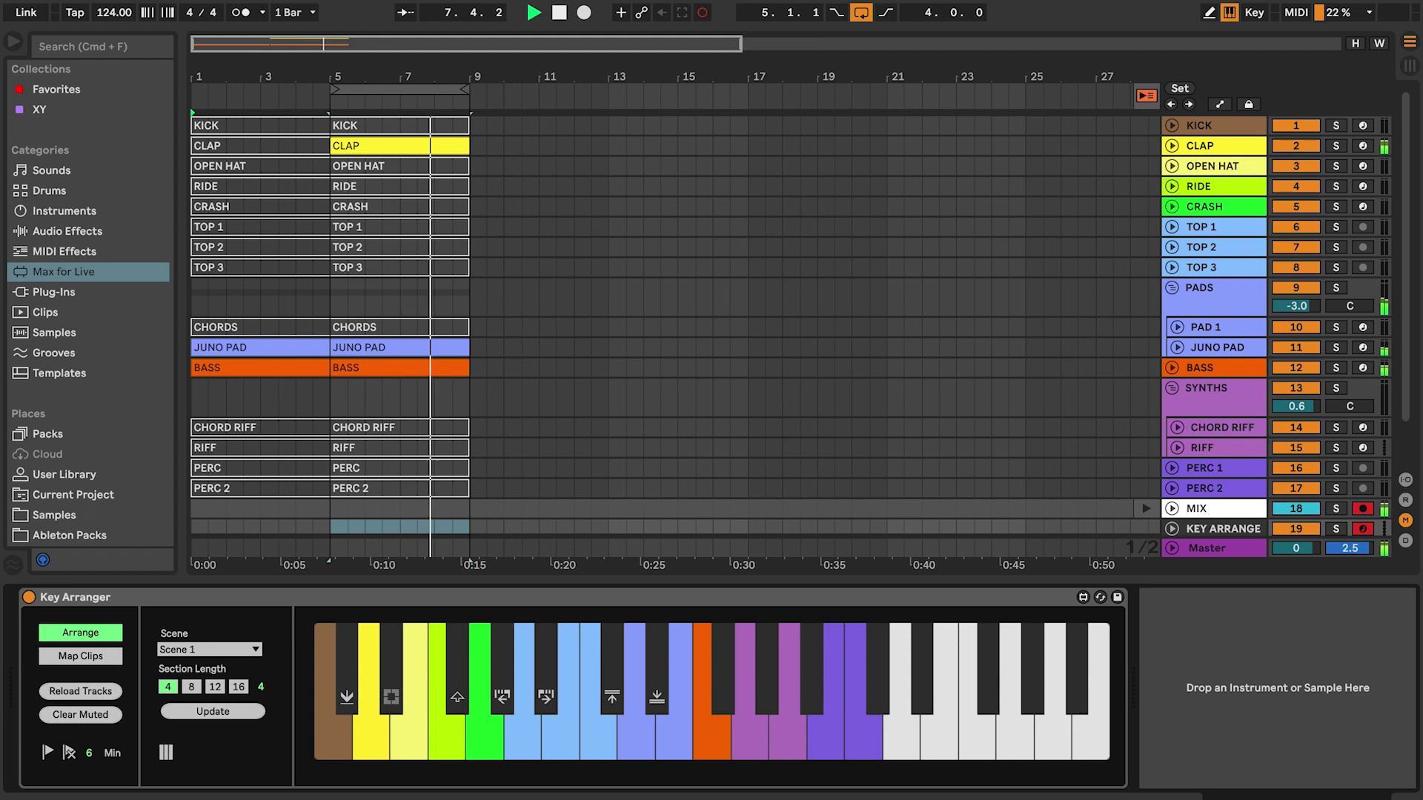
Copy sections forward to bars 9 and 13, adding KICK, PERC 2 and CHORD RIFF clips
key(w)
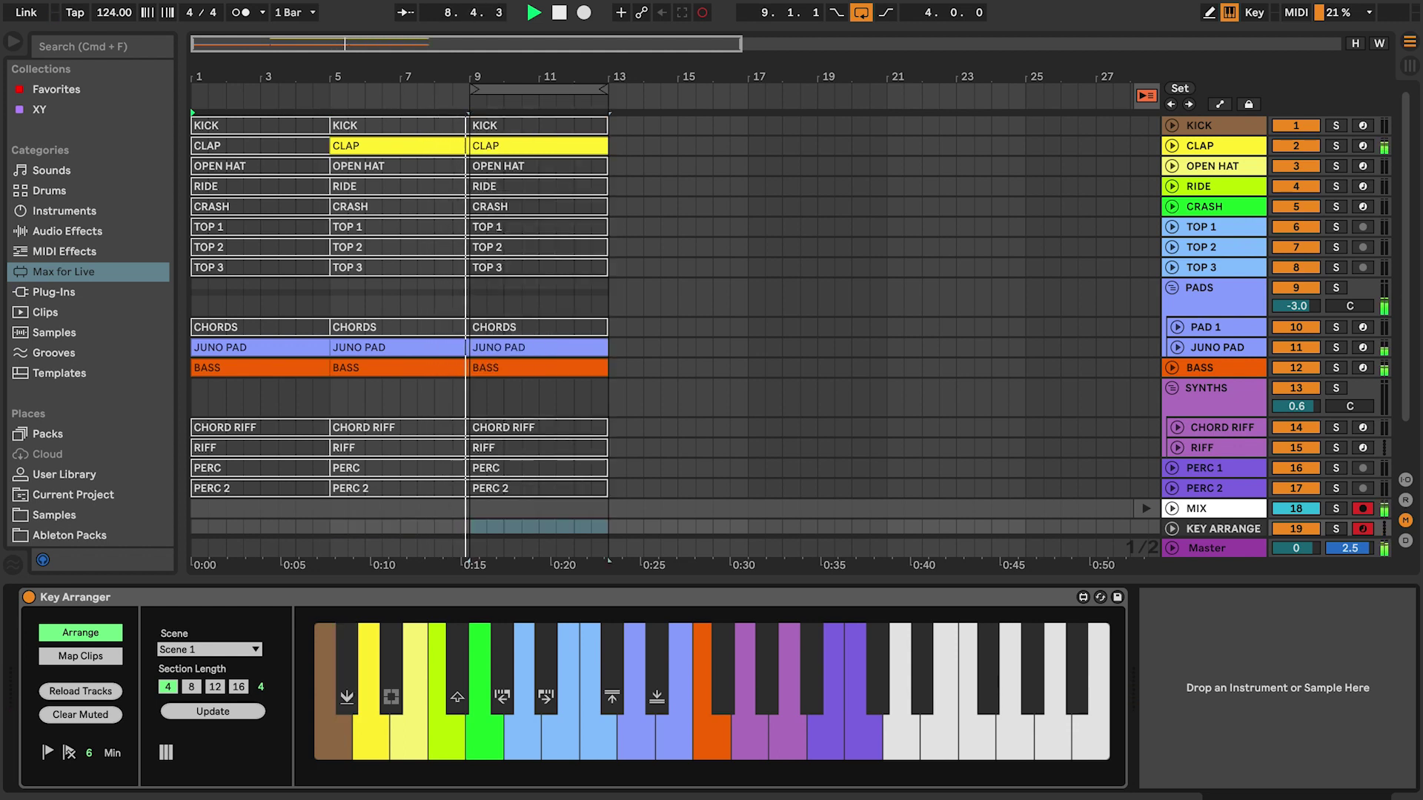
key(a)
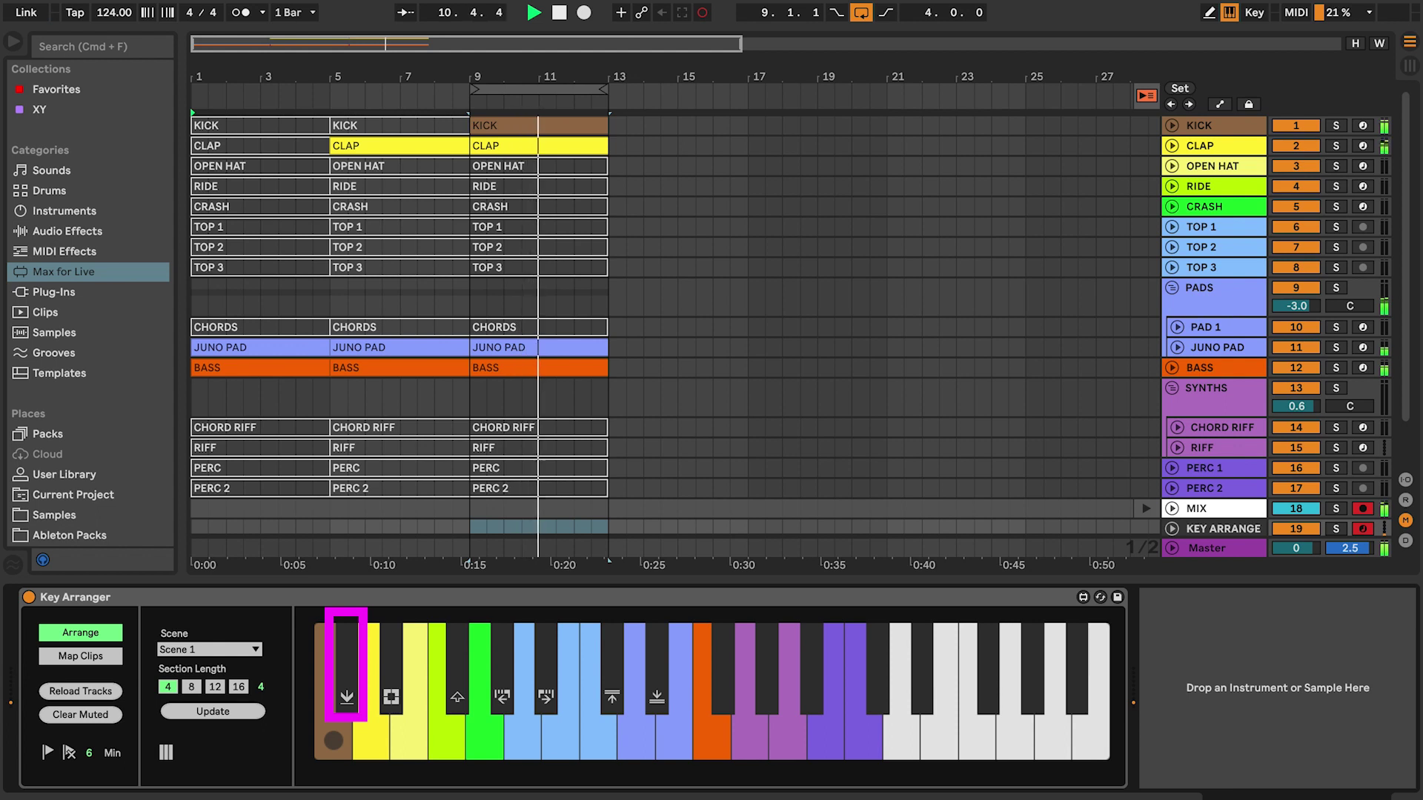
key(k)
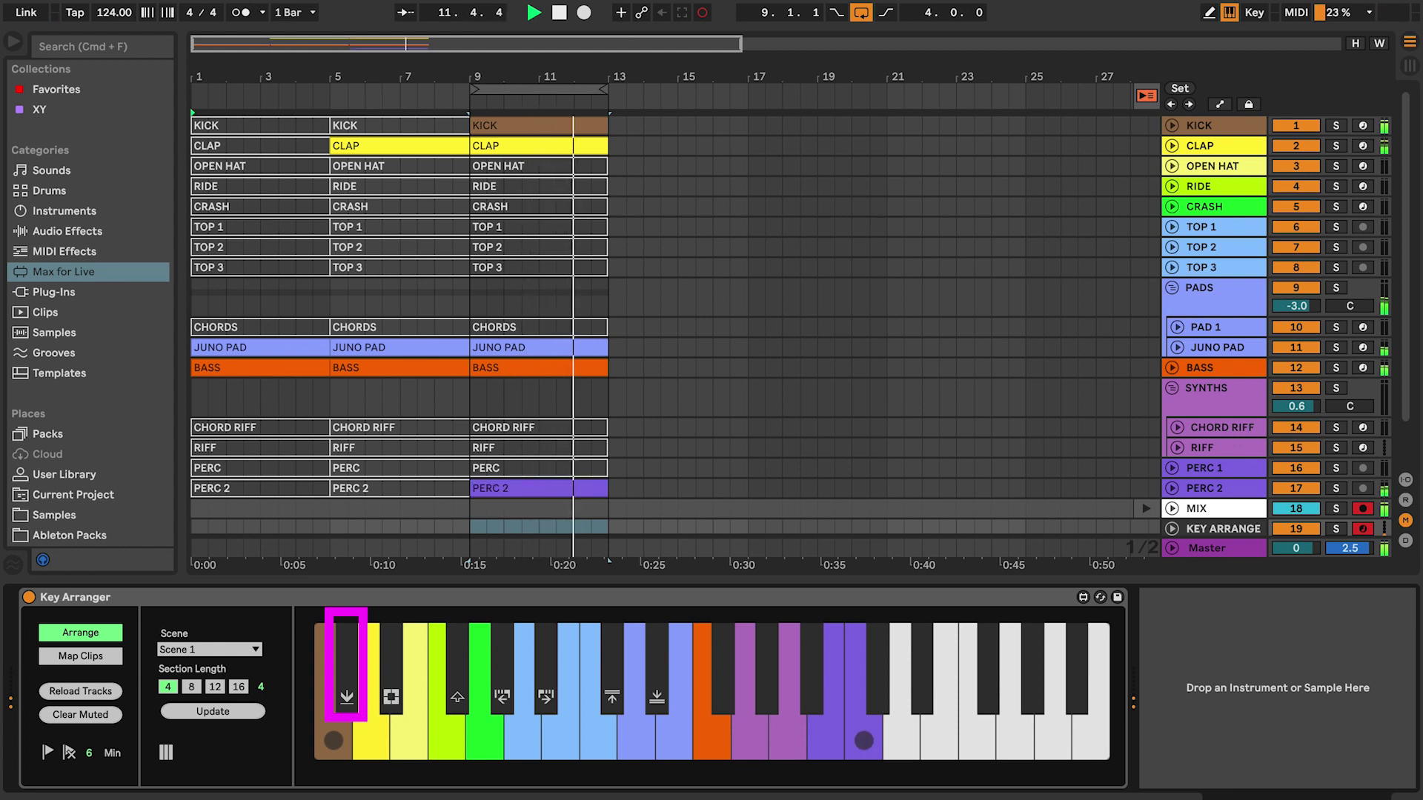
key(w)
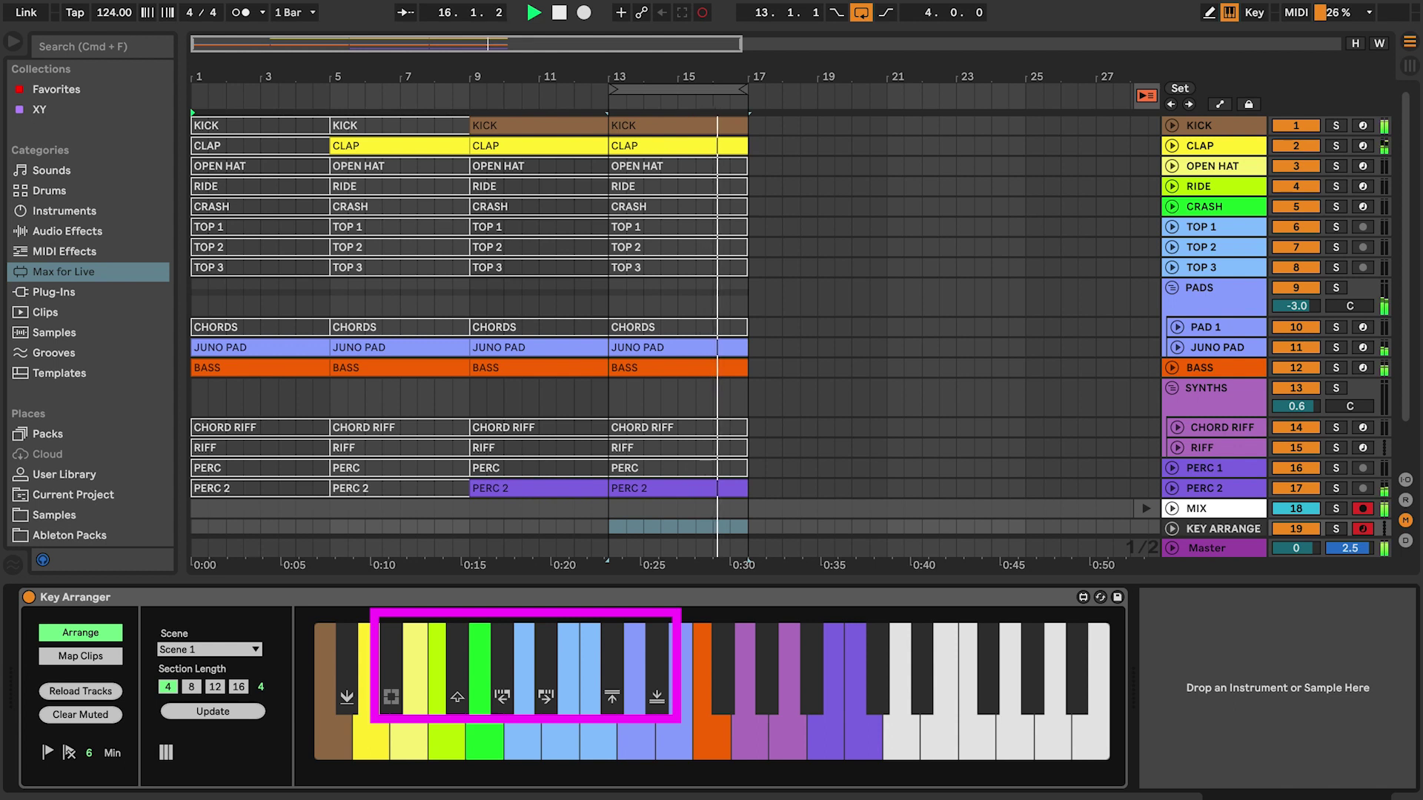
click(750, 741)
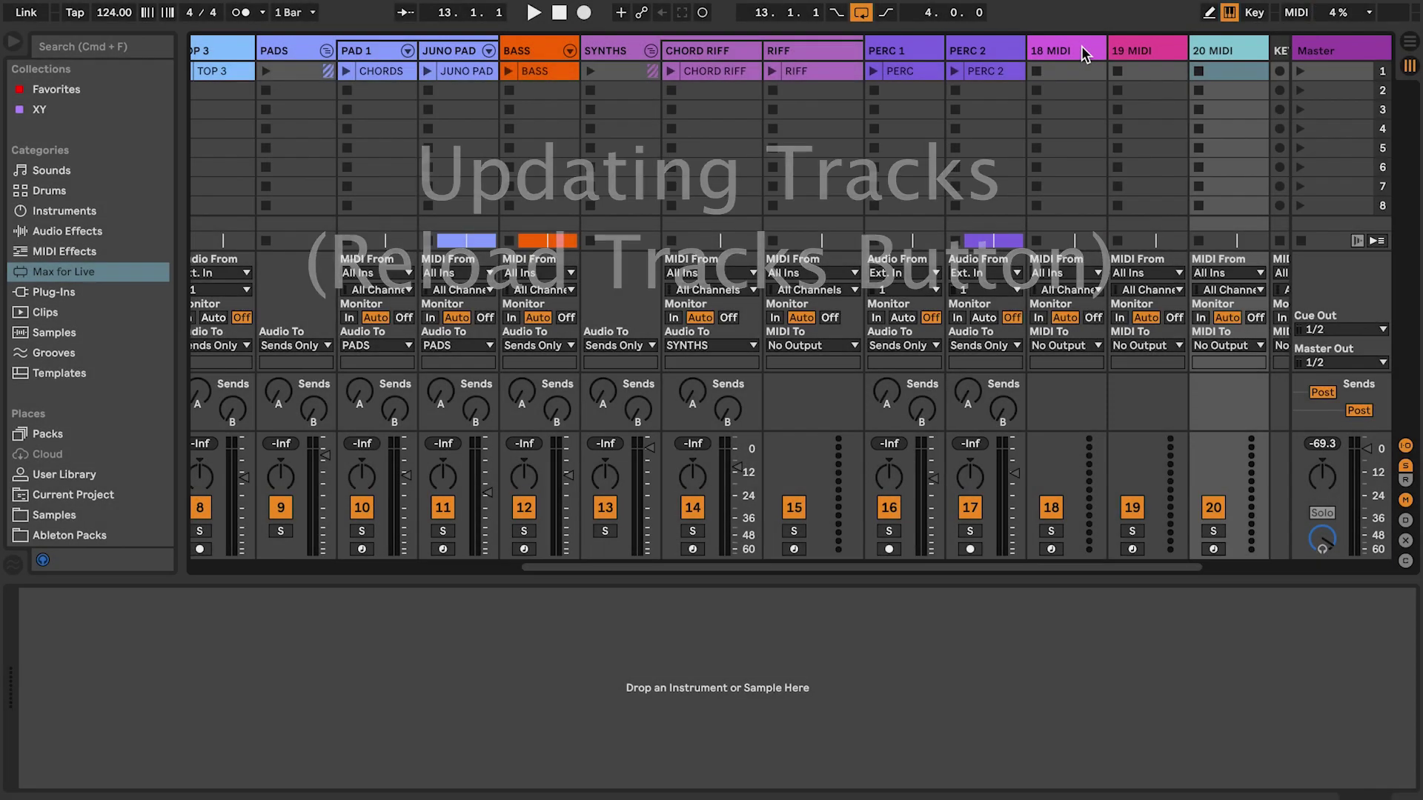
Create empty clips in slot 1 of tracks 18, 19 and 20 MIDI
double_click(1083, 71)
double_click(1141, 72)
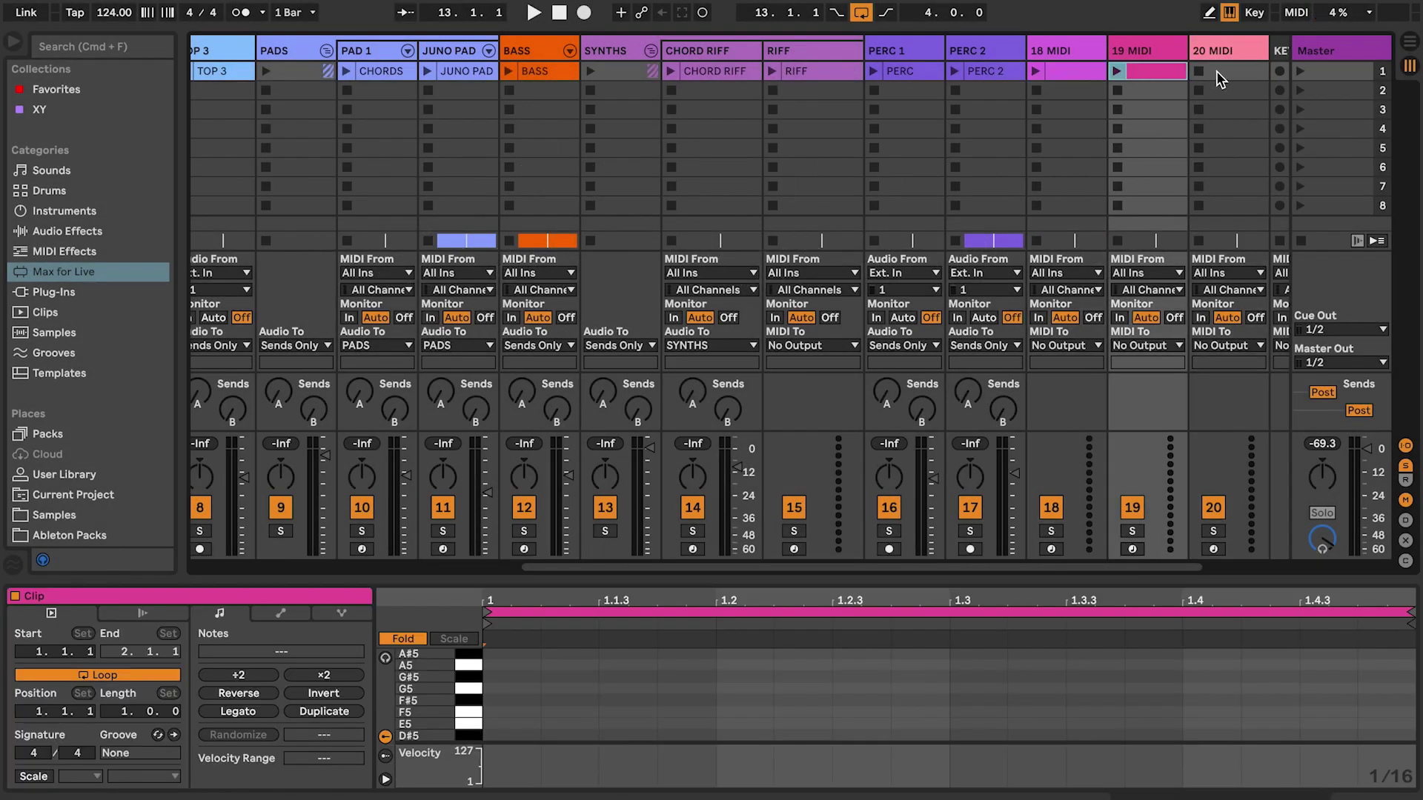
double_click(1216, 71)
Reload Key Arranger's tracks to include the new ones and return to Arrangement view
click(1280, 49)
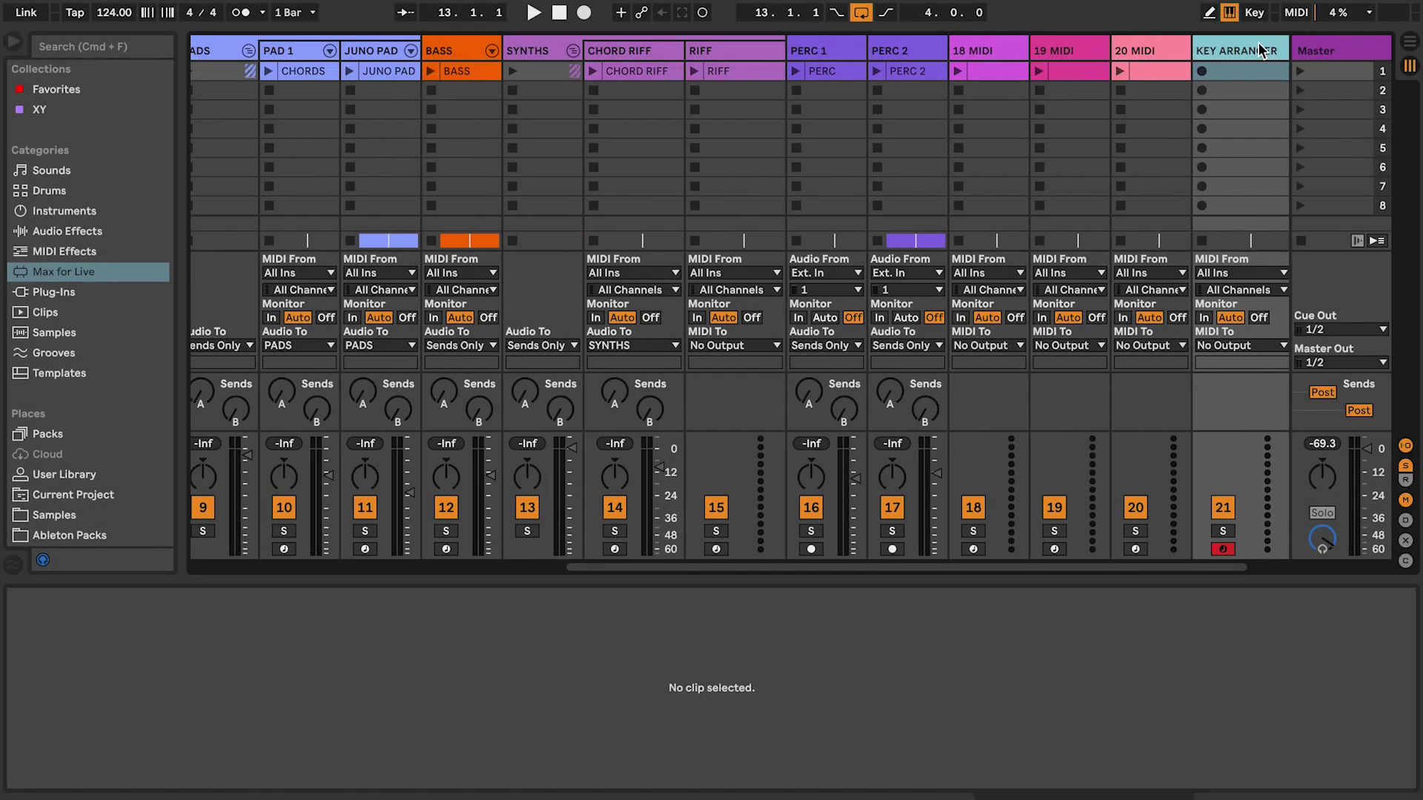
click(1259, 46)
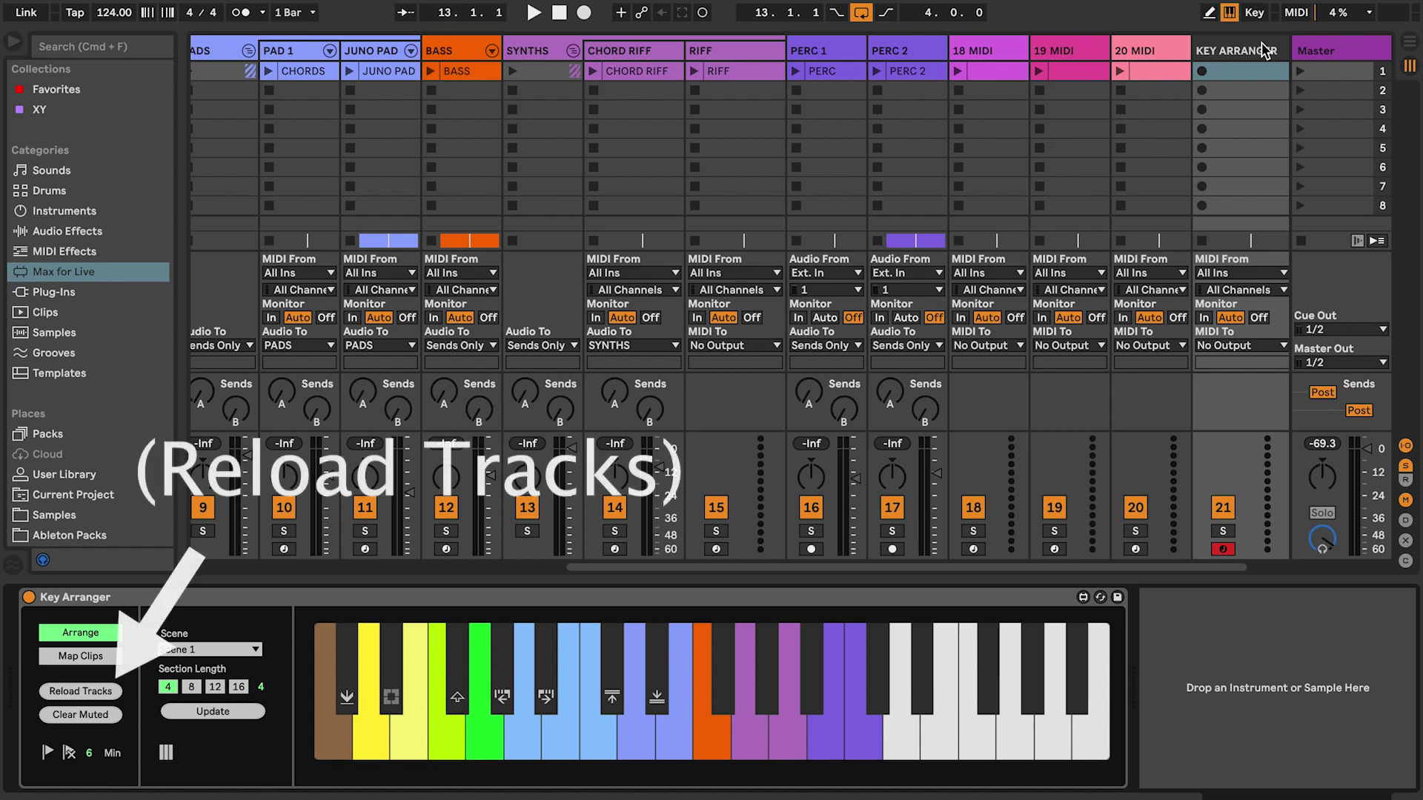
click(70, 688)
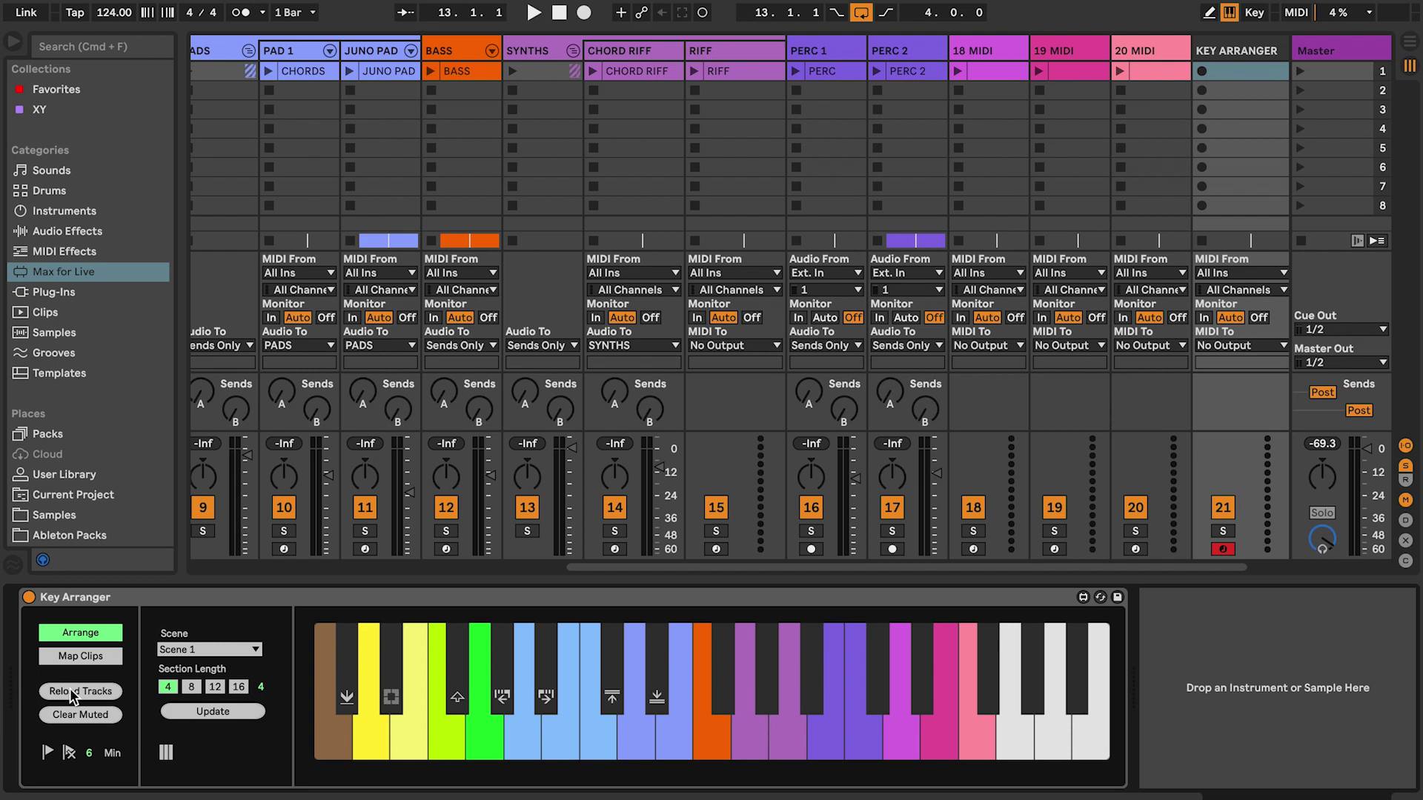
key(Tab)
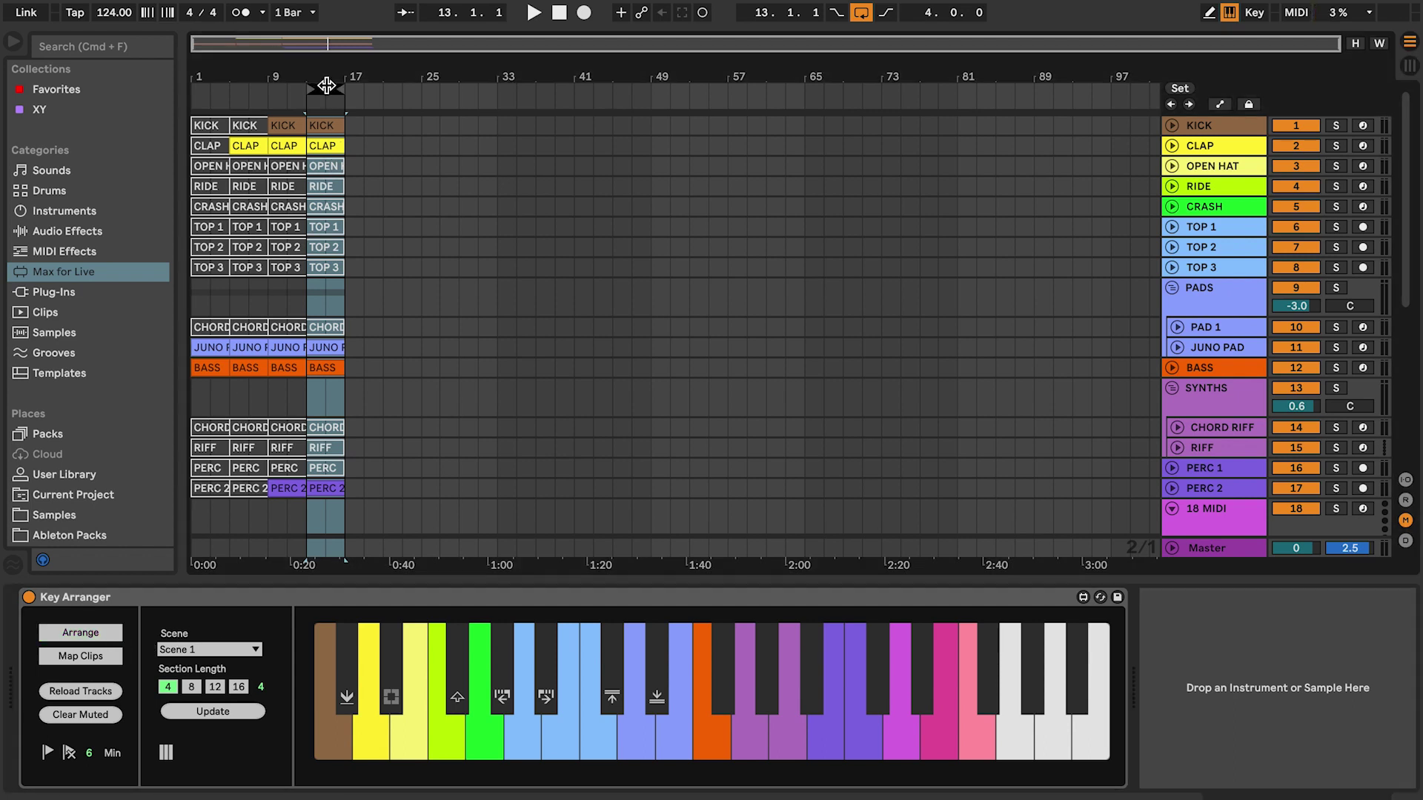
Move the loop to bars 17–21 and run Arrange to fill it with clip copies
drag(340, 87, 365, 88)
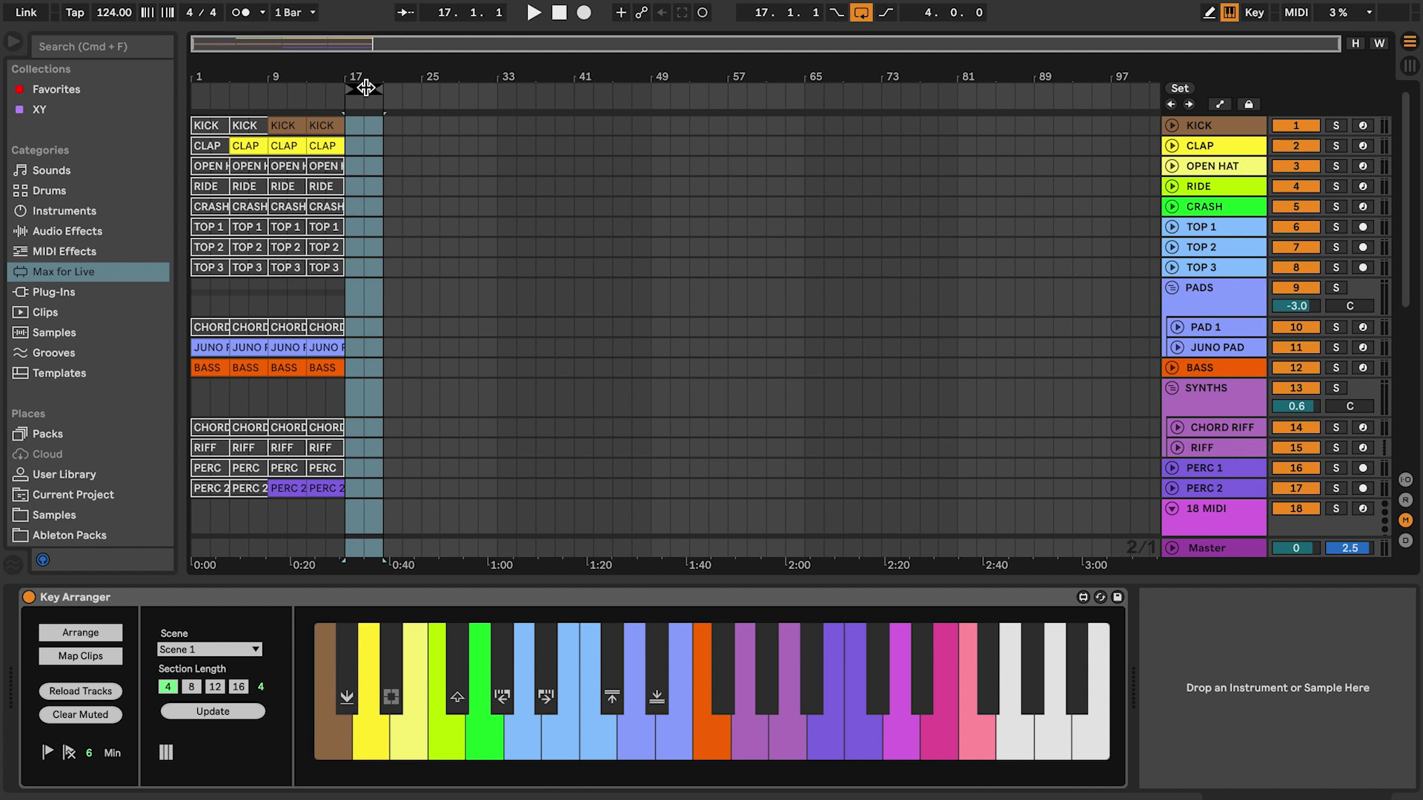
click(89, 631)
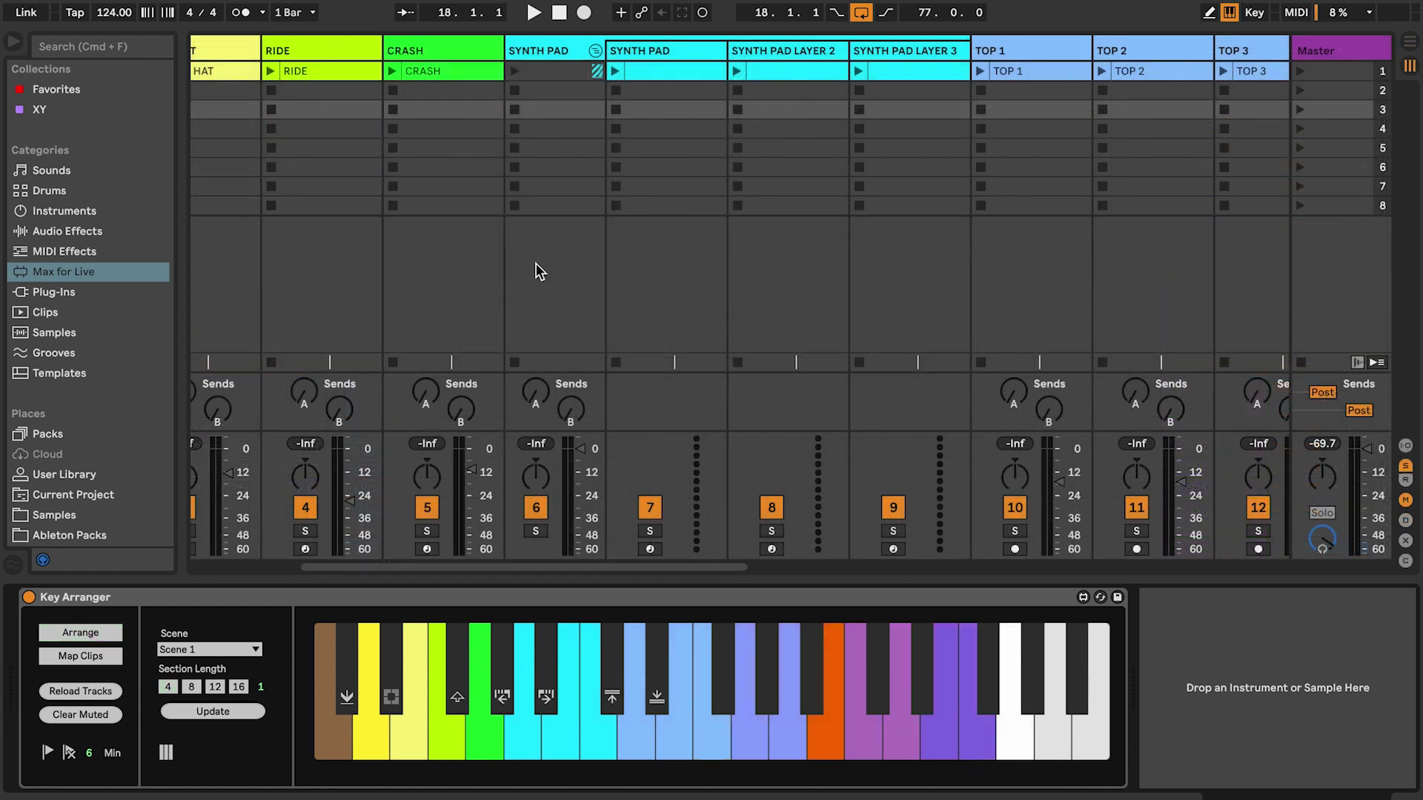
Expand the Key Arranger track list and enable Voice for the SYNTH PAD group
click(167, 753)
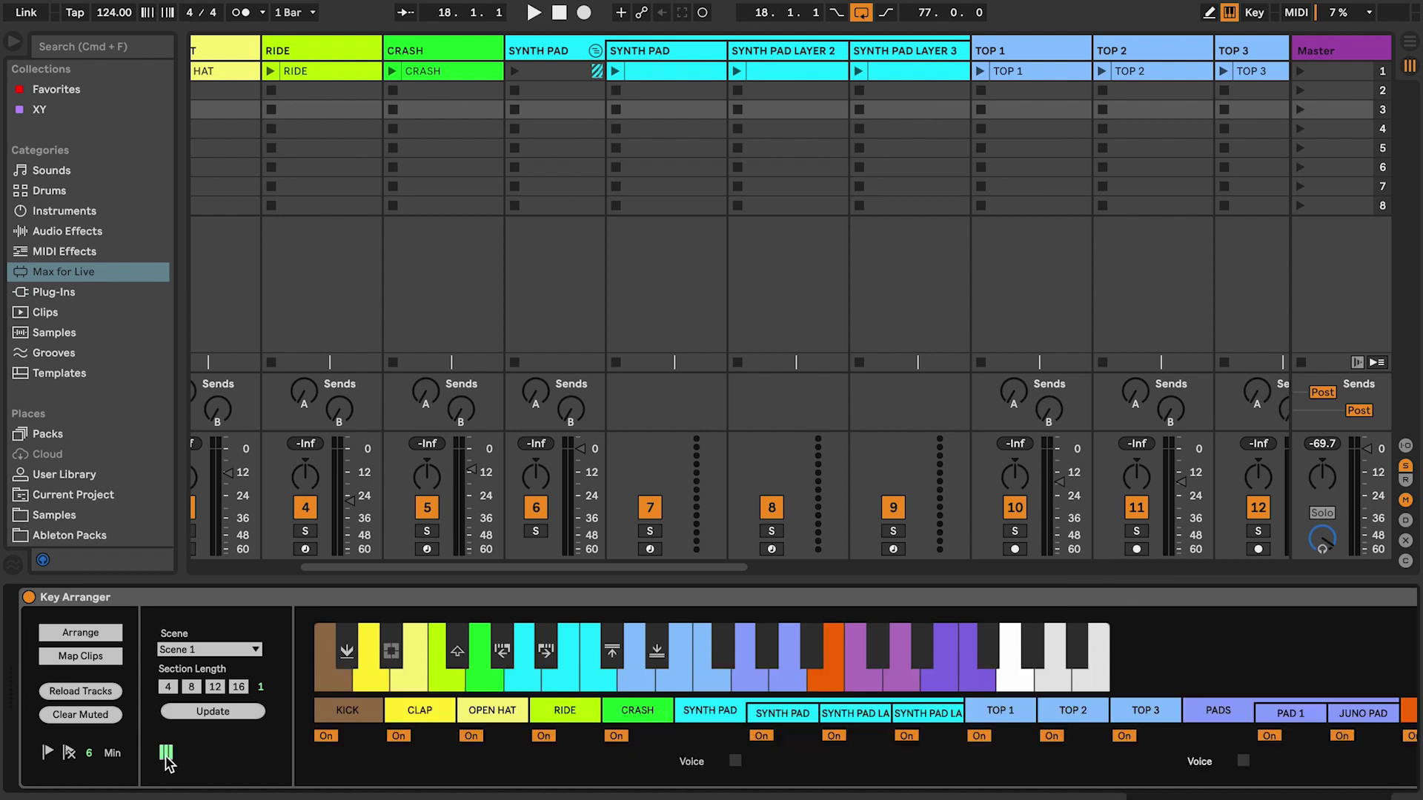
click(736, 761)
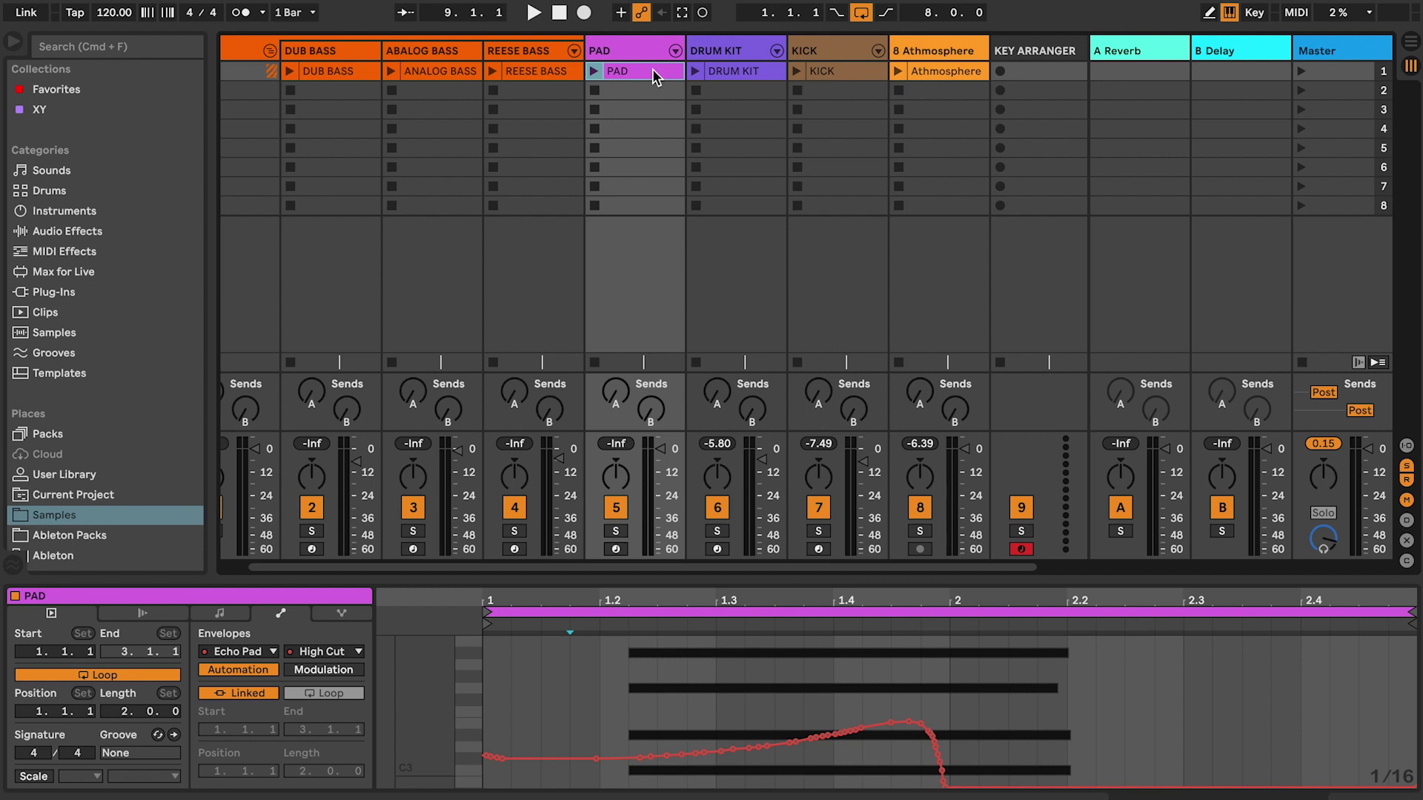
In Arrangement view, select all four PAD clips and open their context menu
key(Tab)
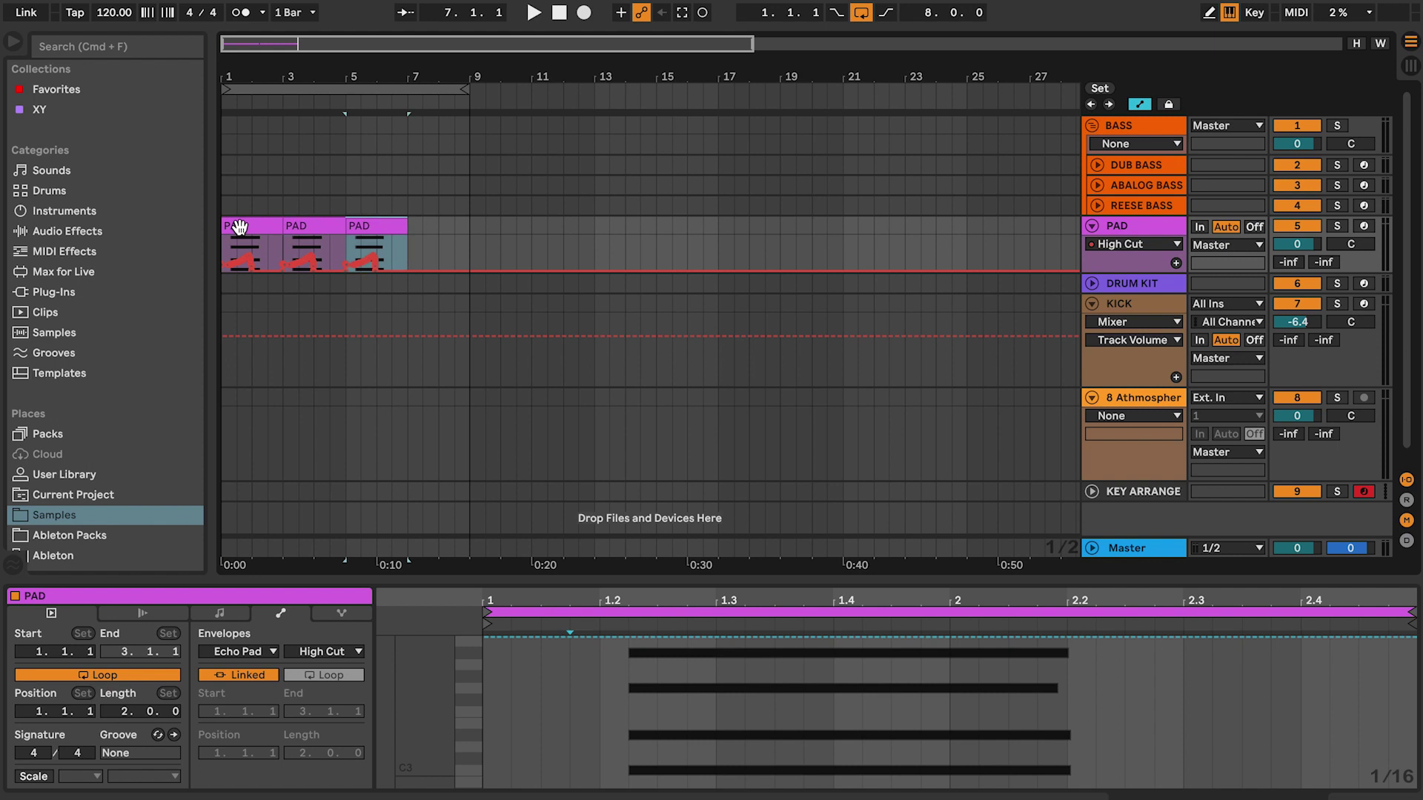
click(245, 227)
shift+click(430, 226)
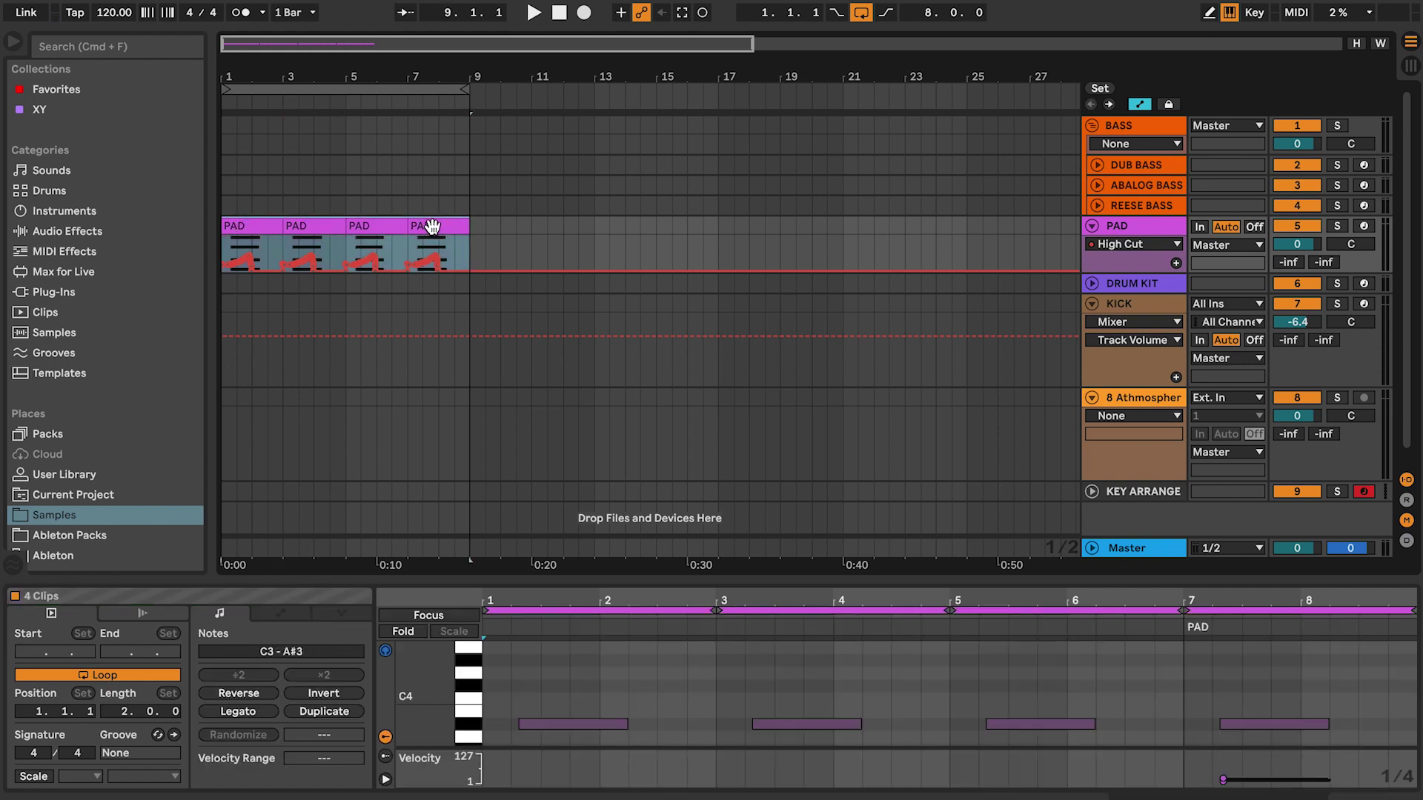
right_click(432, 225)
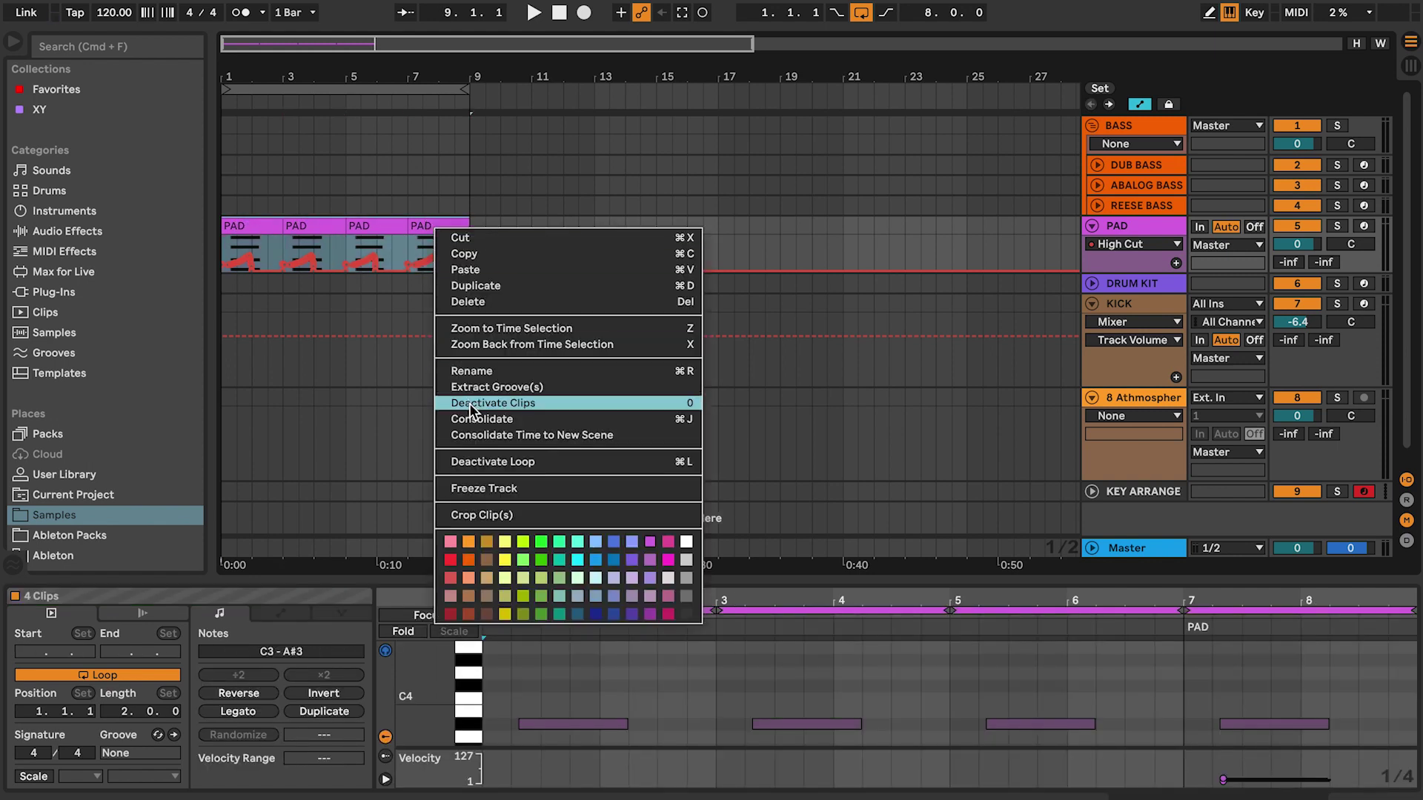